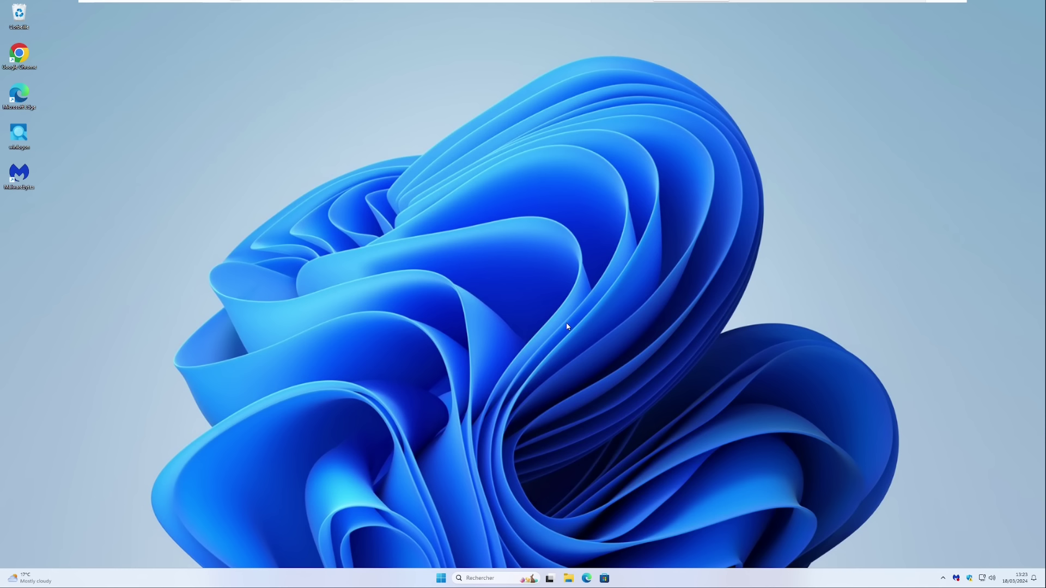
Search Windows for "paramètres système", open the advanced system settings, and show the system protection options.
left_click(477, 578)
type("param")
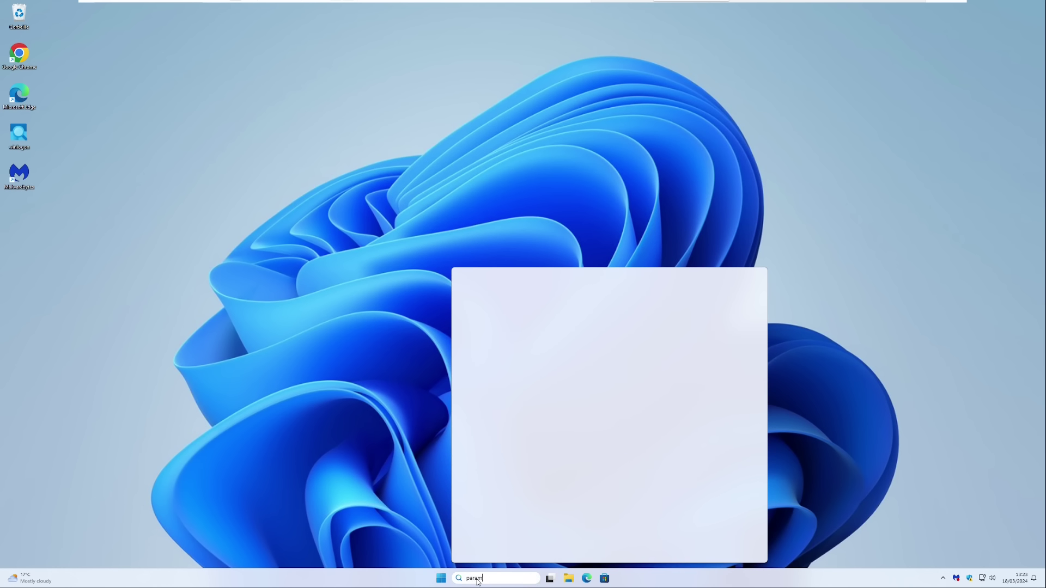
type("ètres système")
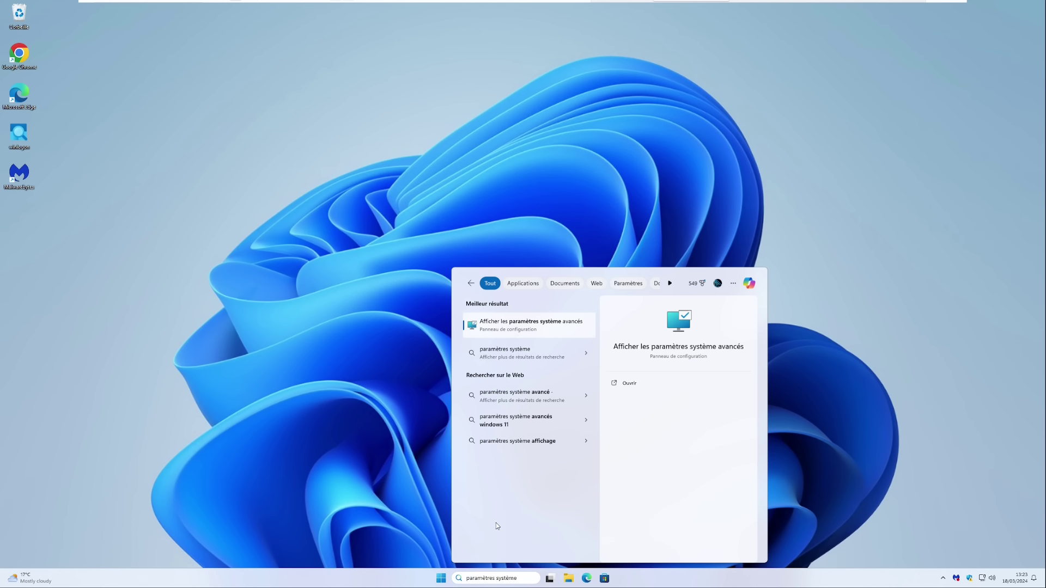
left_click(547, 326)
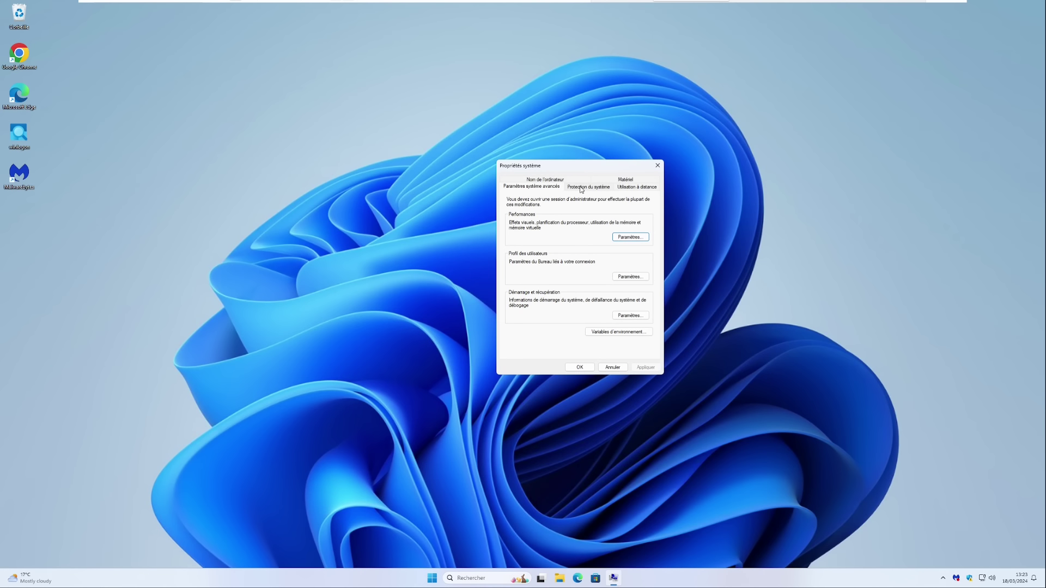
left_click(586, 188)
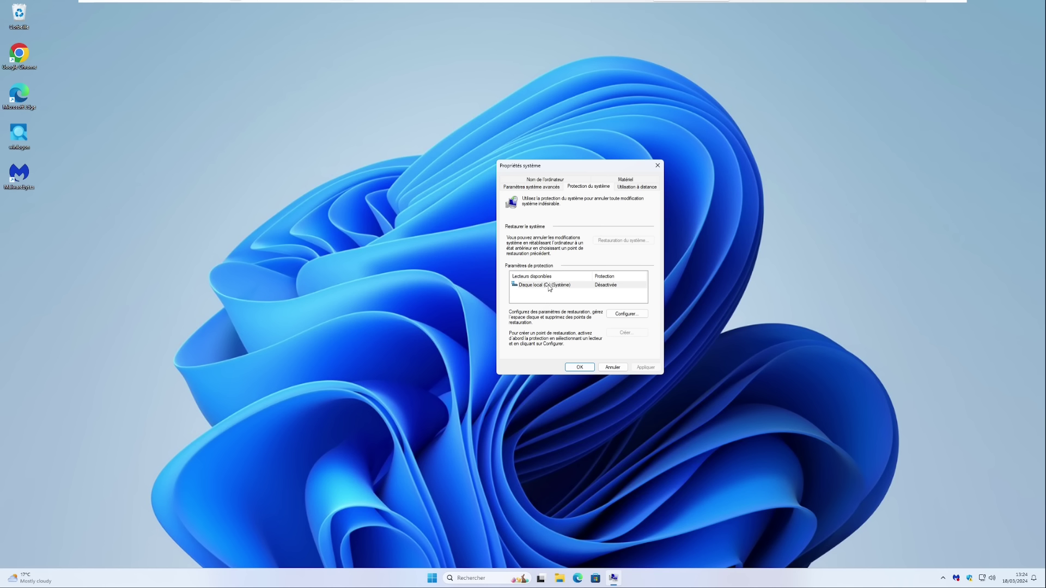
Enable system protection for the local disk C:, raise its maximum disk usage slightly above zero, and accept the system properties.
left_click(607, 285)
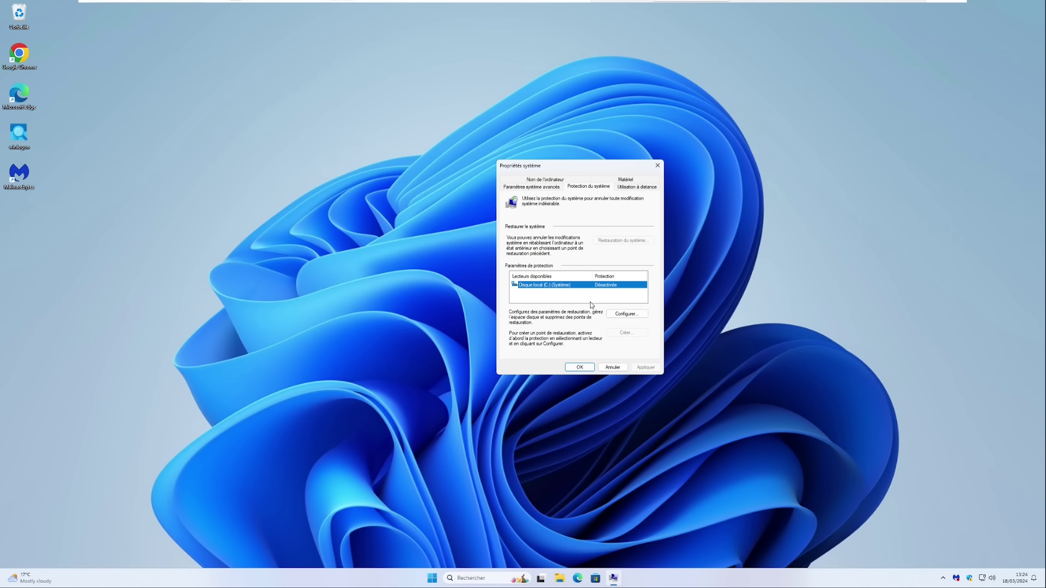
left_click(633, 315)
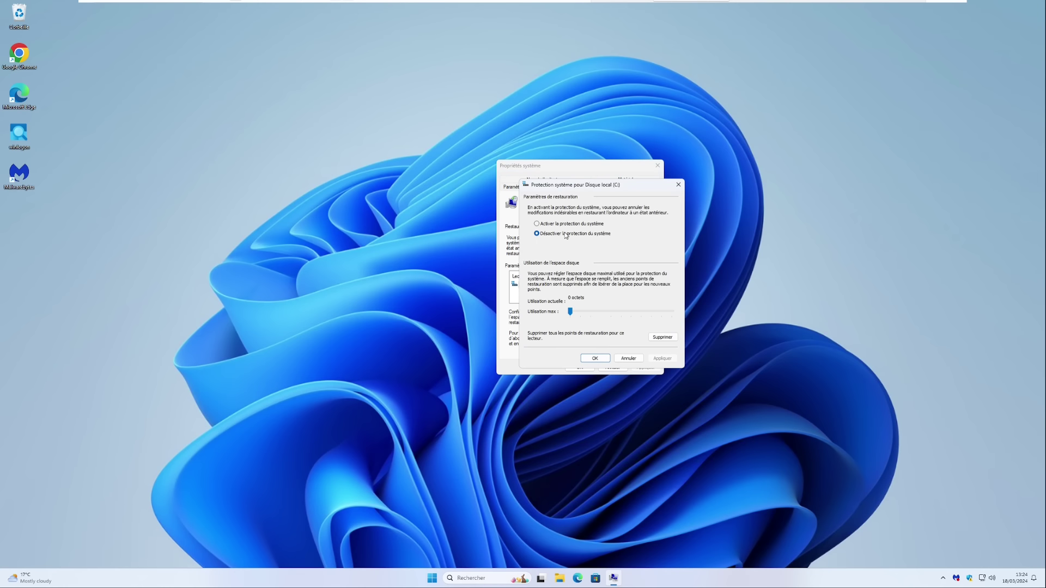
left_click(596, 224)
left_click_drag(571, 311, 582, 313)
left_click(597, 359)
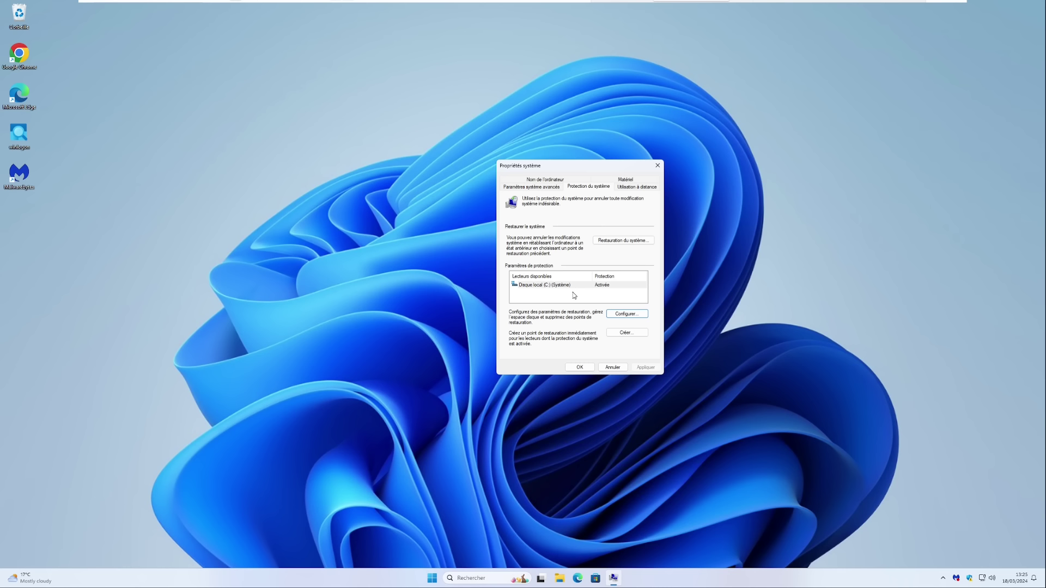
left_click(579, 367)
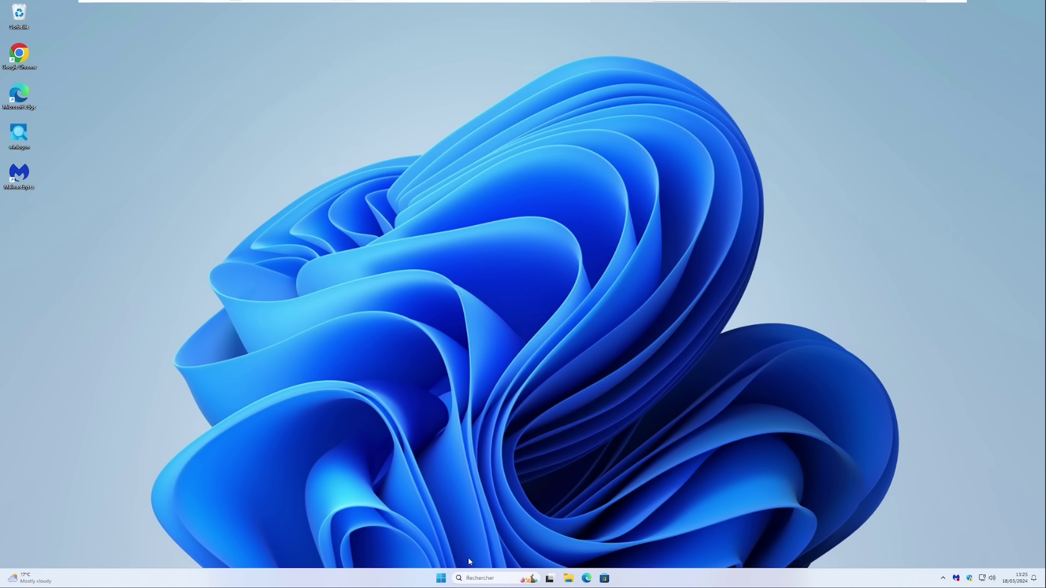
Run rstrui and review the restore confirmation for the "Point de départ" restore point, leaving without starting the restoration.
right_click(442, 579)
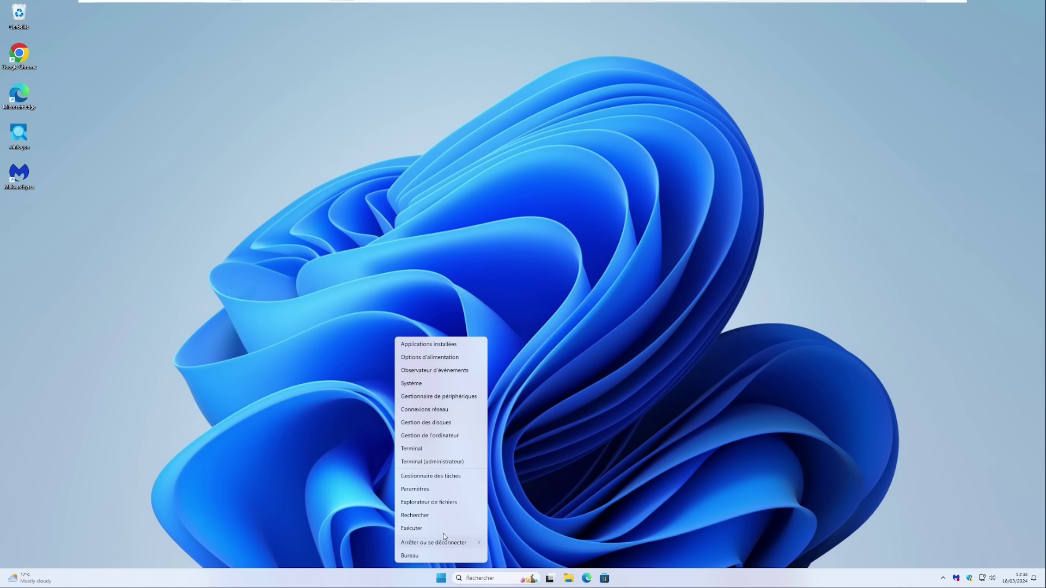
left_click(439, 529)
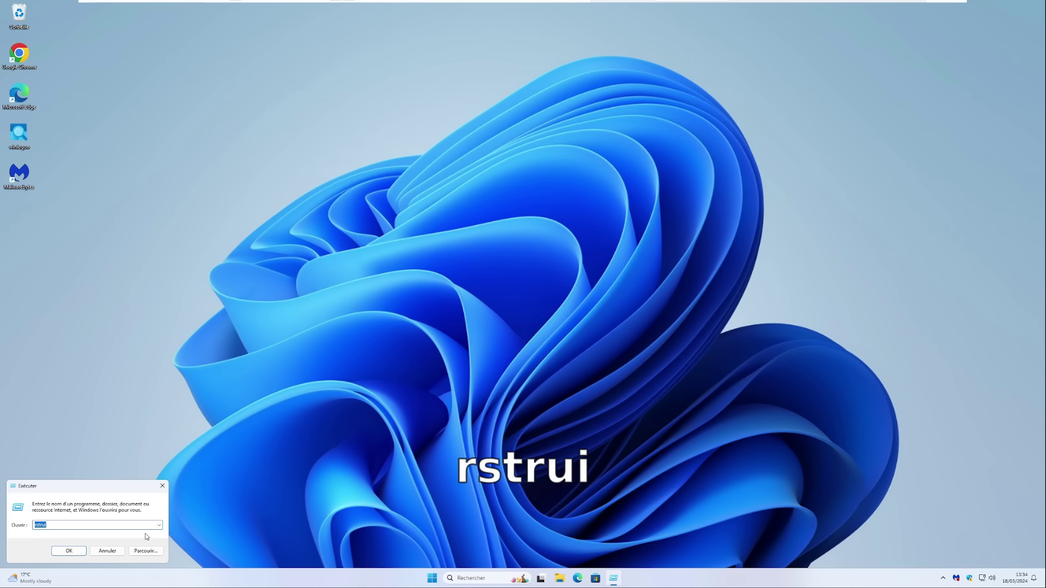
left_click(55, 523)
left_click(70, 551)
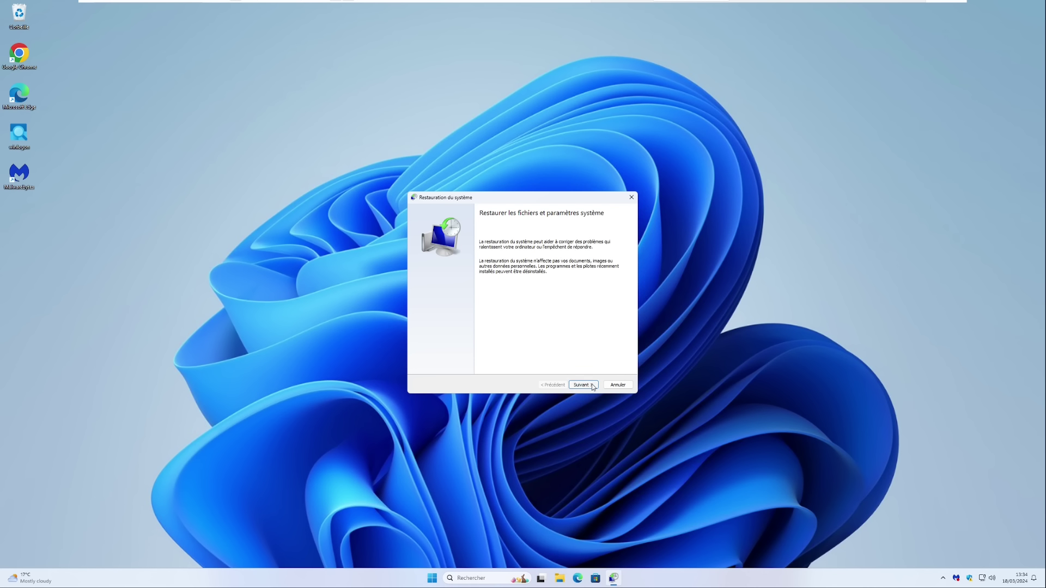
left_click(573, 386)
left_click(444, 281)
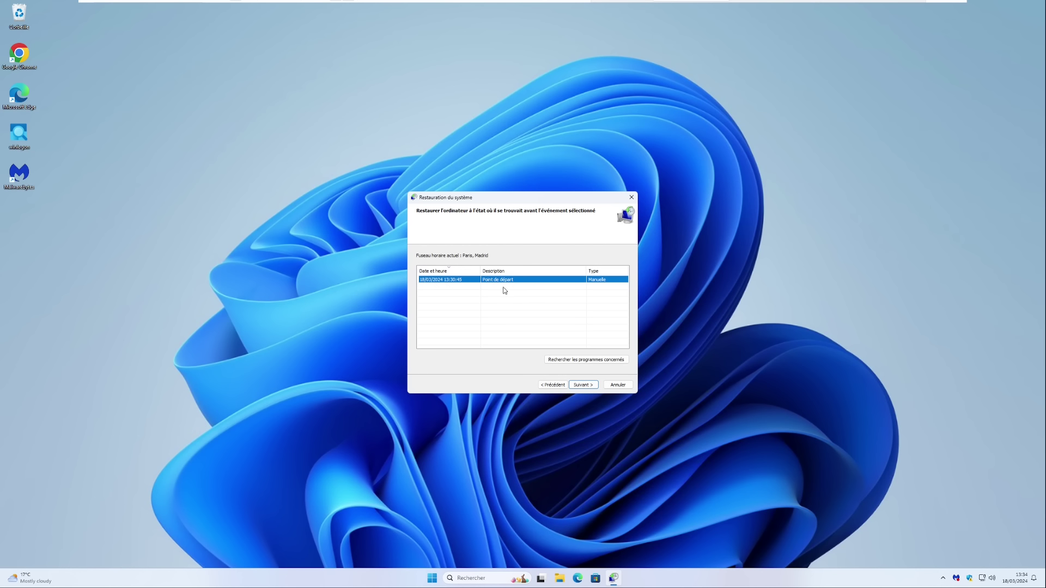
key("Return")
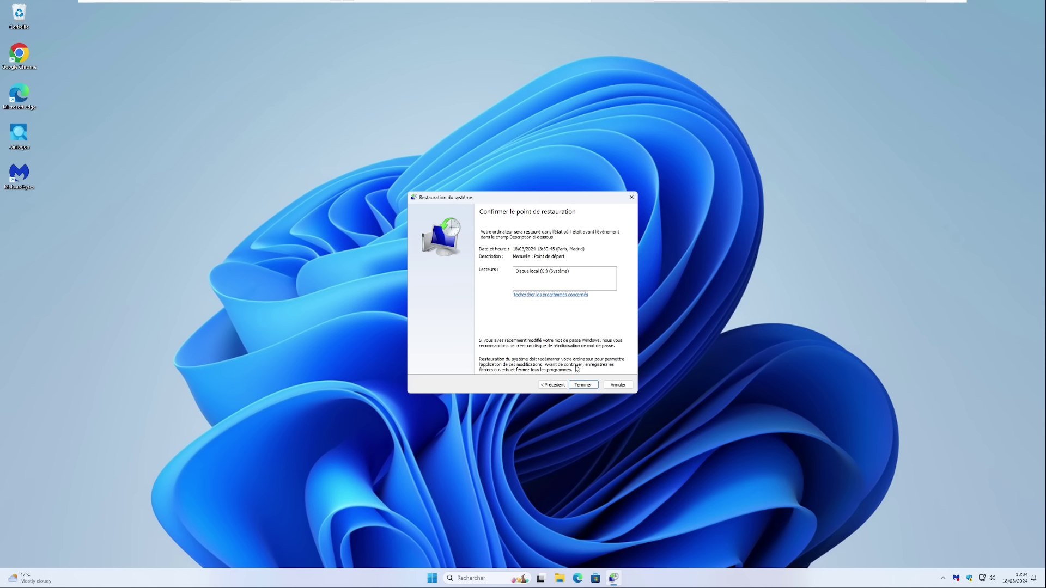
left_click(615, 385)
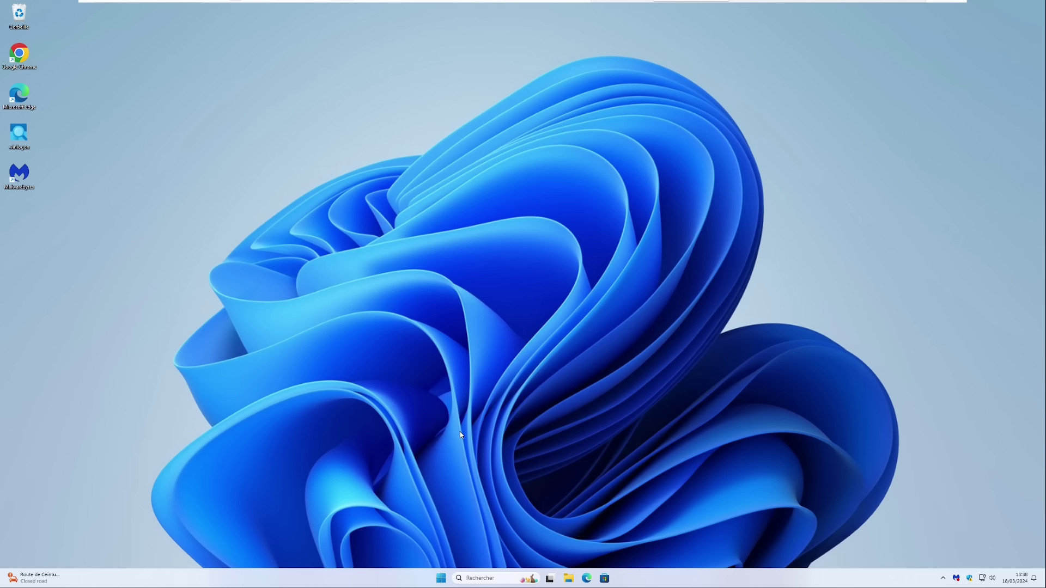
Run netplwiz to open the Windows user accounts settings.
left_click(442, 580)
right_click(442, 580)
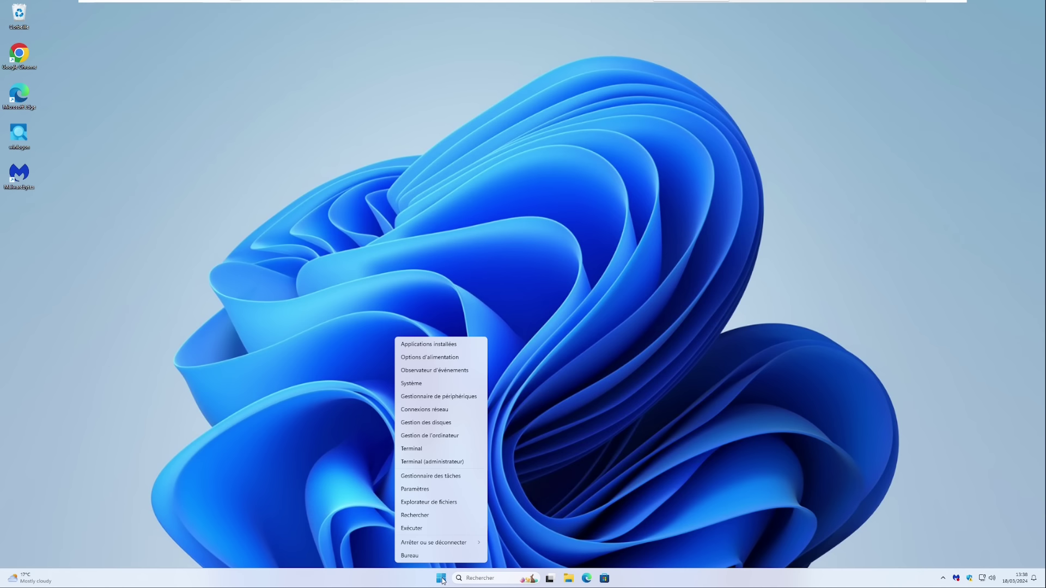
left_click(443, 530)
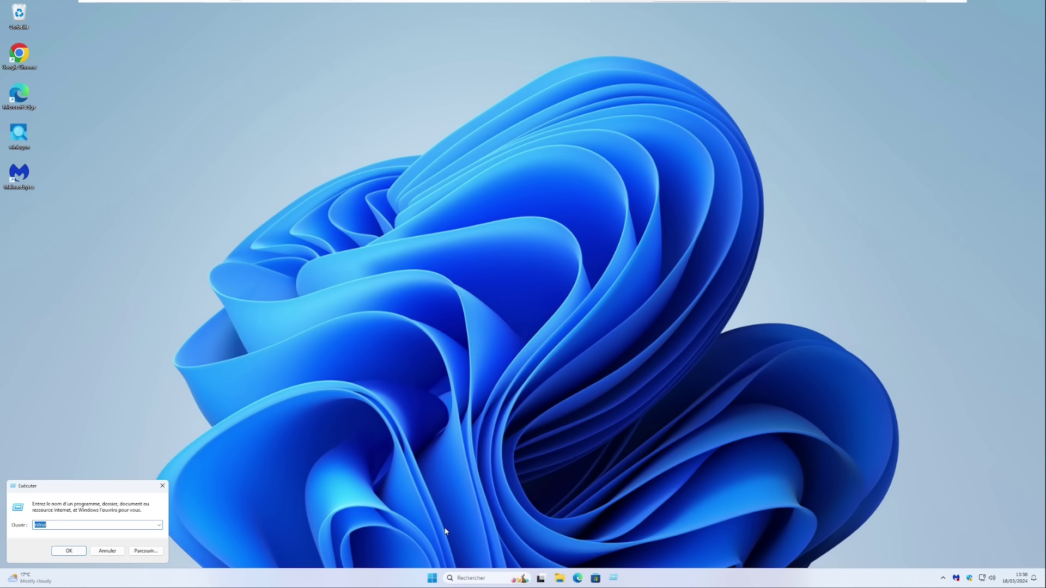
type("netplwiz")
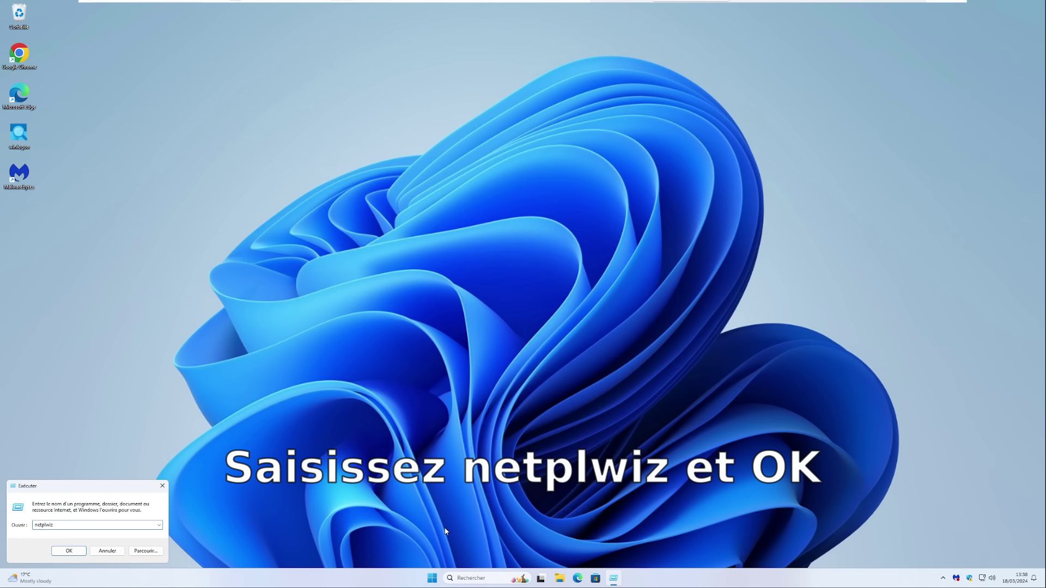
key("Return")
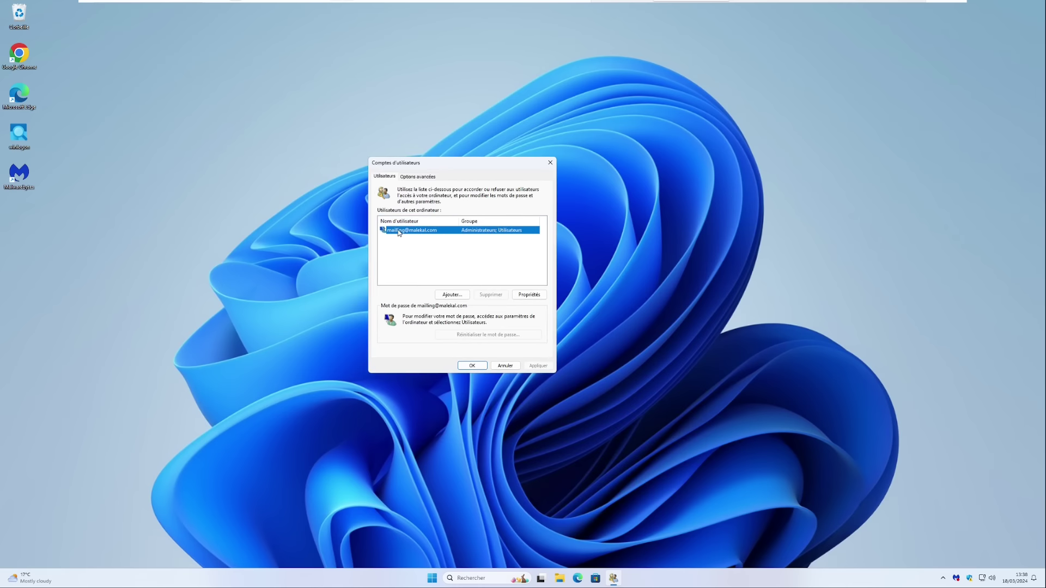
Start adding a local user without a Microsoft account and name it Administrateur-secou.
left_click(451, 299)
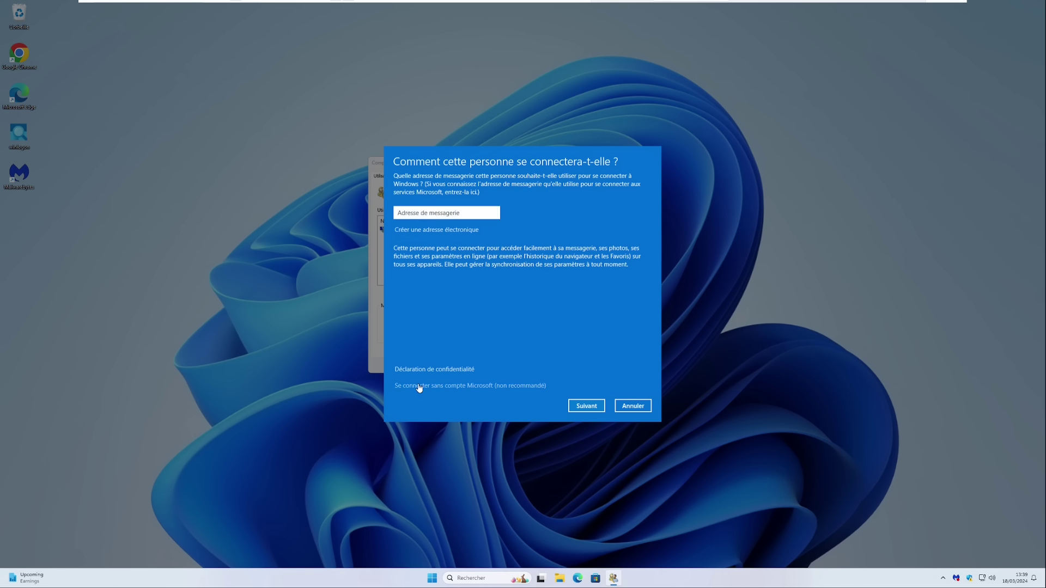
left_click(521, 388)
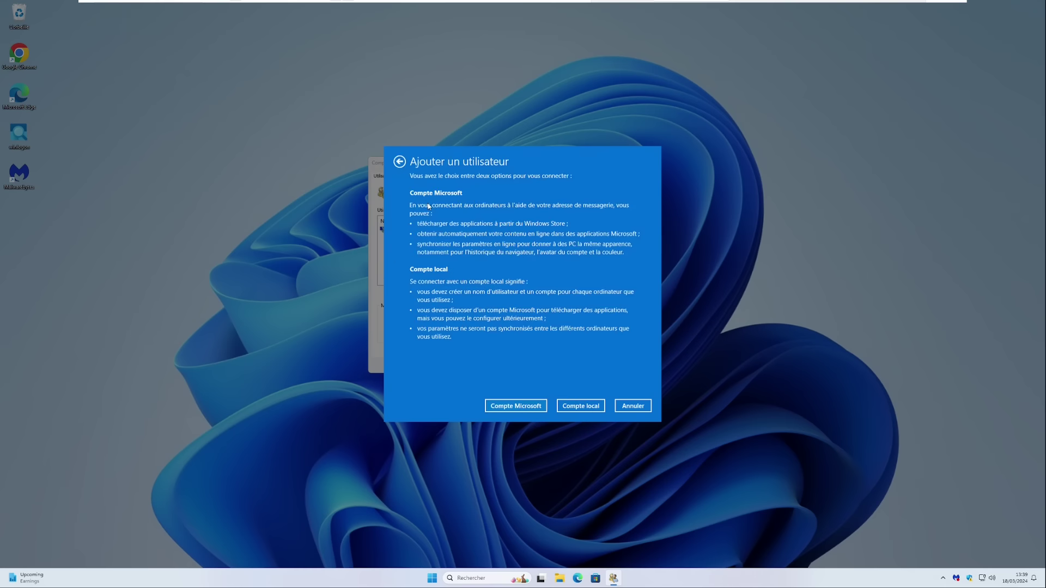
left_click(587, 407)
left_click(580, 406)
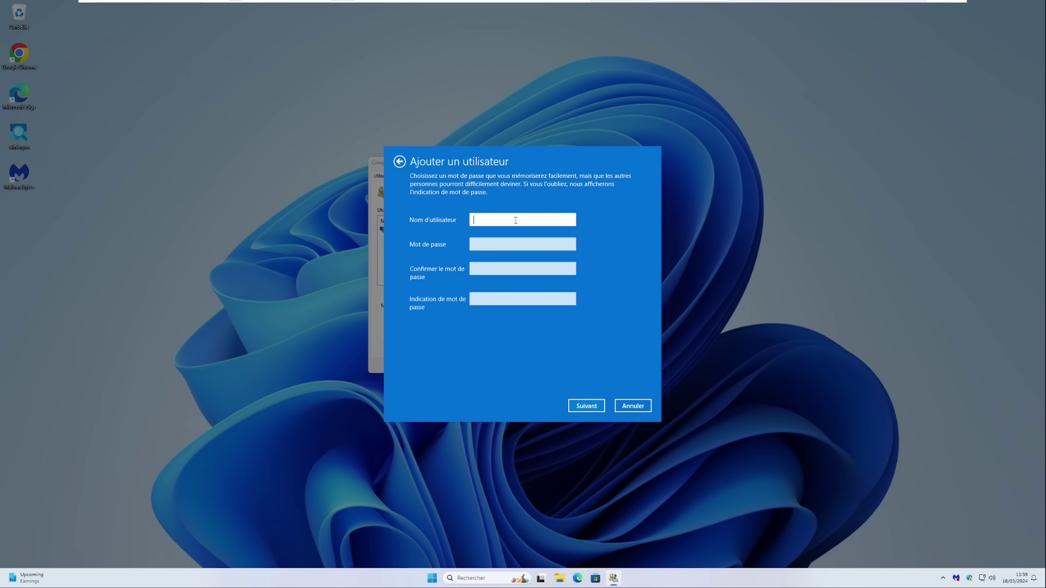
type("Administgr")
key("BackSpace")
key("BackSpace")
type("rateur secou")
key("Tab")
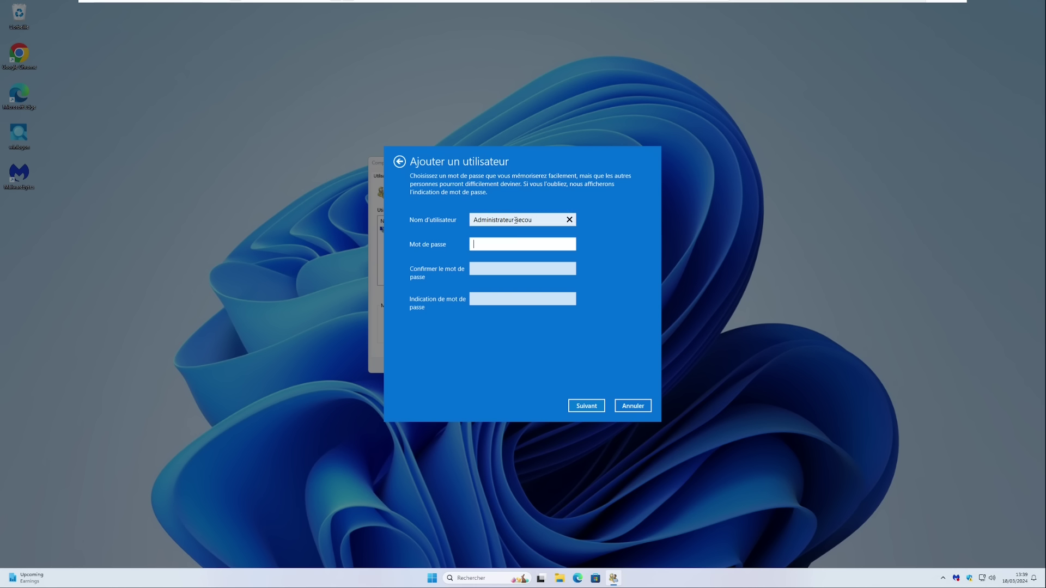
Enter and confirm the new account's password, fill in the password hint, and finish creating the user.
type("********")
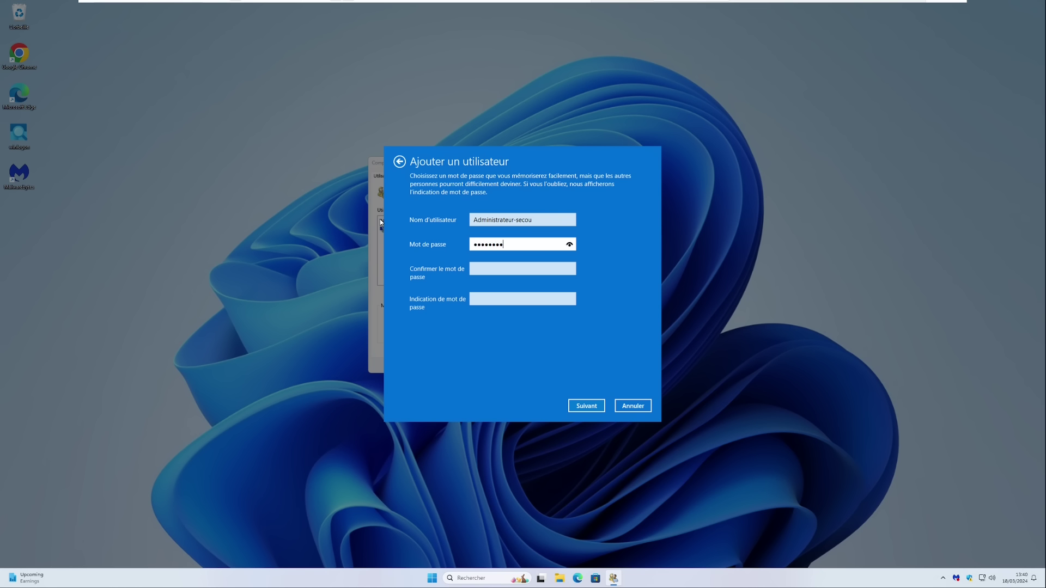
type("****")
key("Tab")
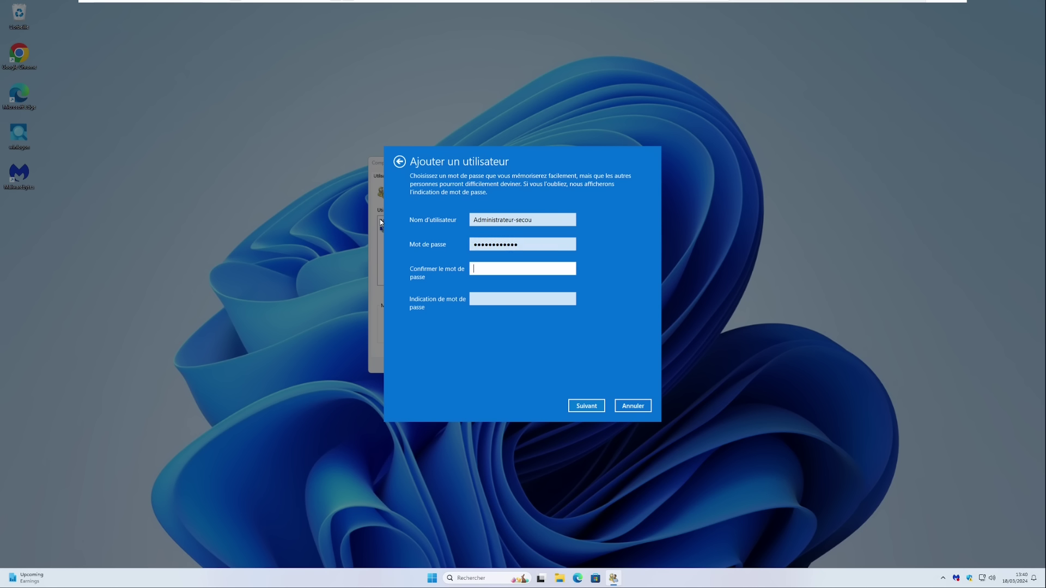
type("************")
key("Tab")
type("adsfdsfg")
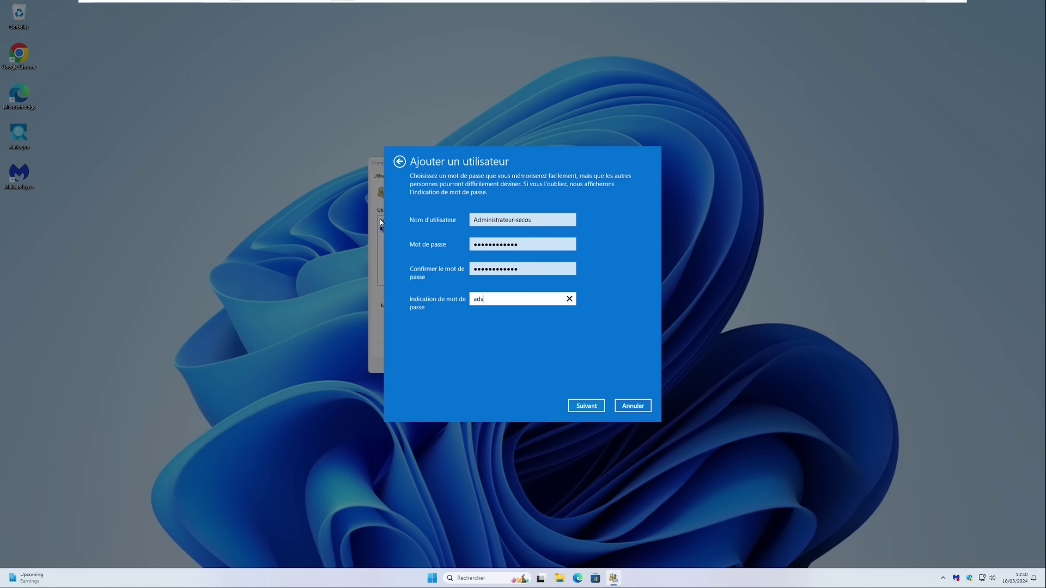
left_click(586, 405)
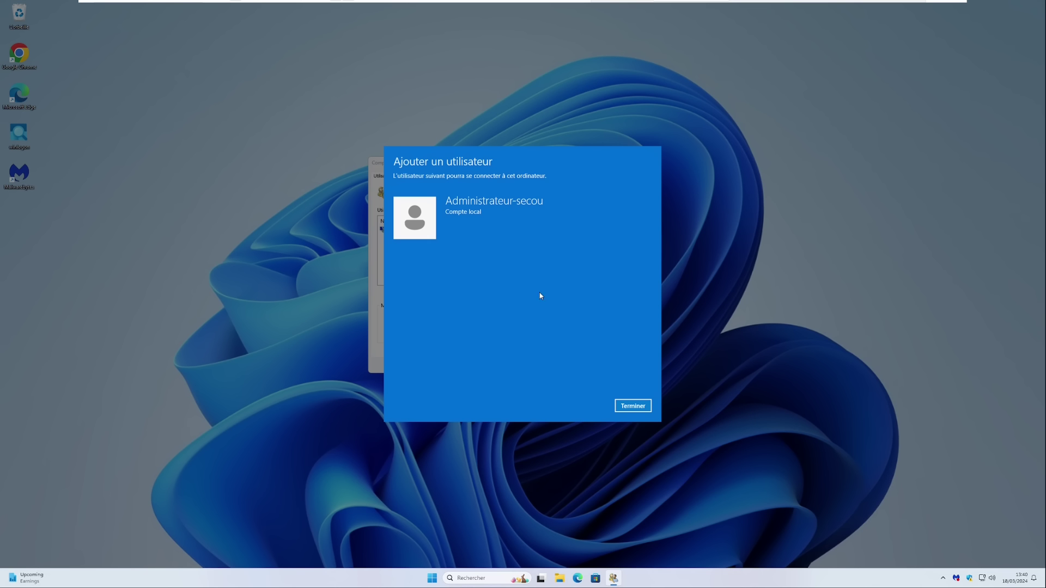
left_click(626, 407)
Change the group membership of Administrateur-secou to Administrateur, apply it, and close the user accounts settings.
left_click(475, 231)
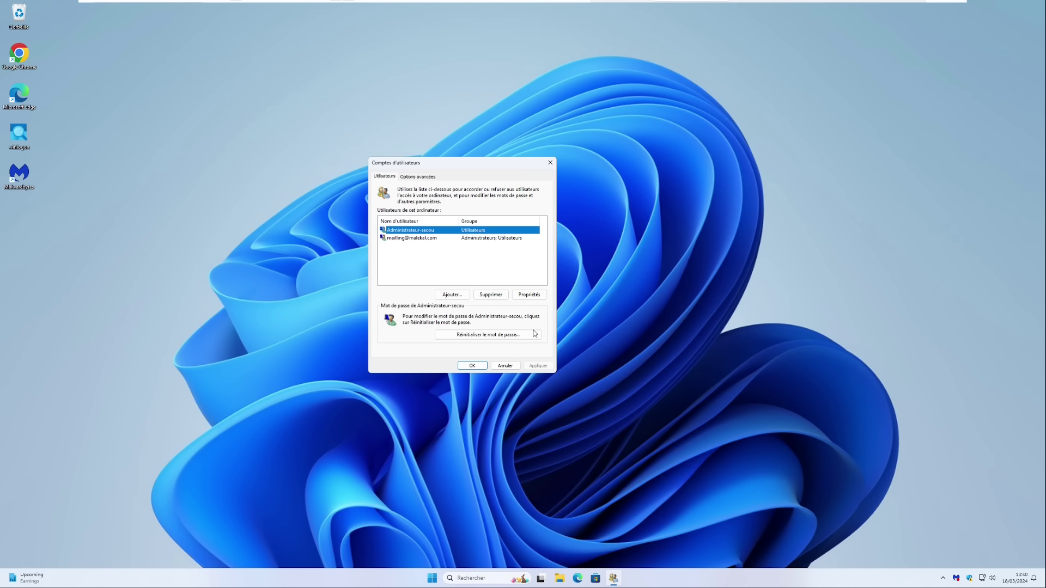
left_click(528, 295)
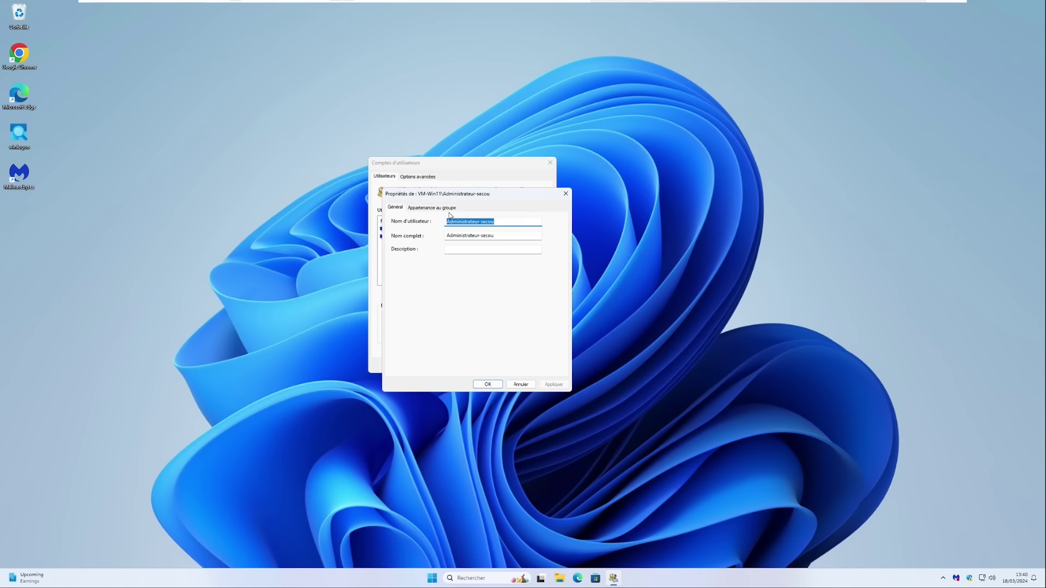
left_click(424, 211)
left_click(394, 266)
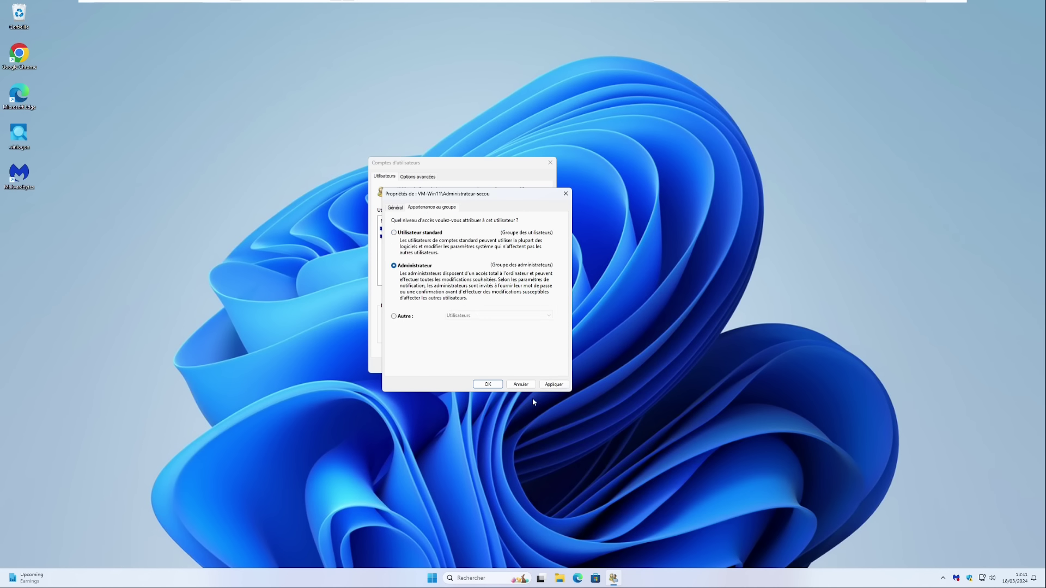
left_click(553, 385)
left_click(487, 384)
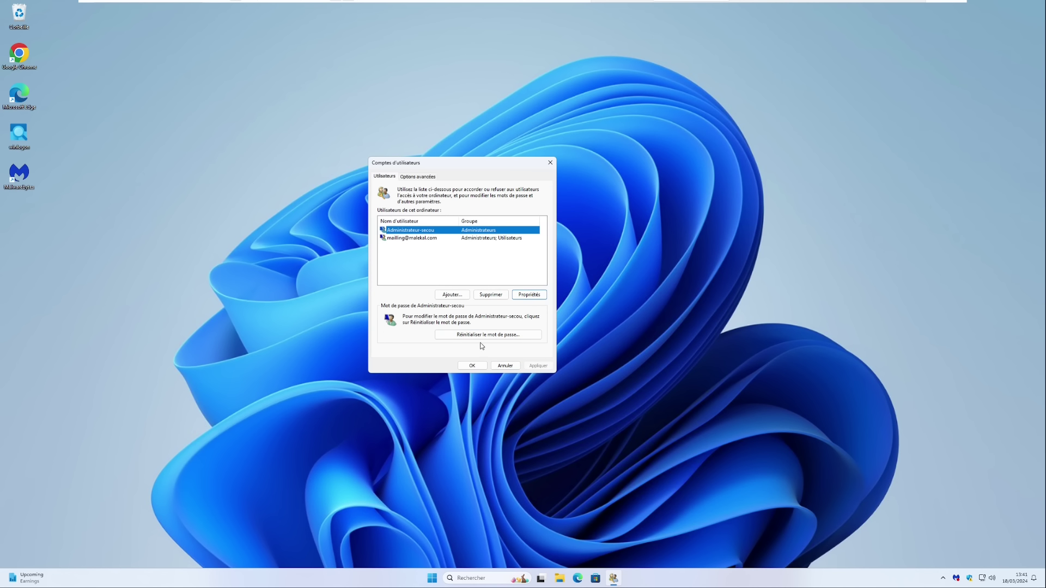
left_click(410, 239)
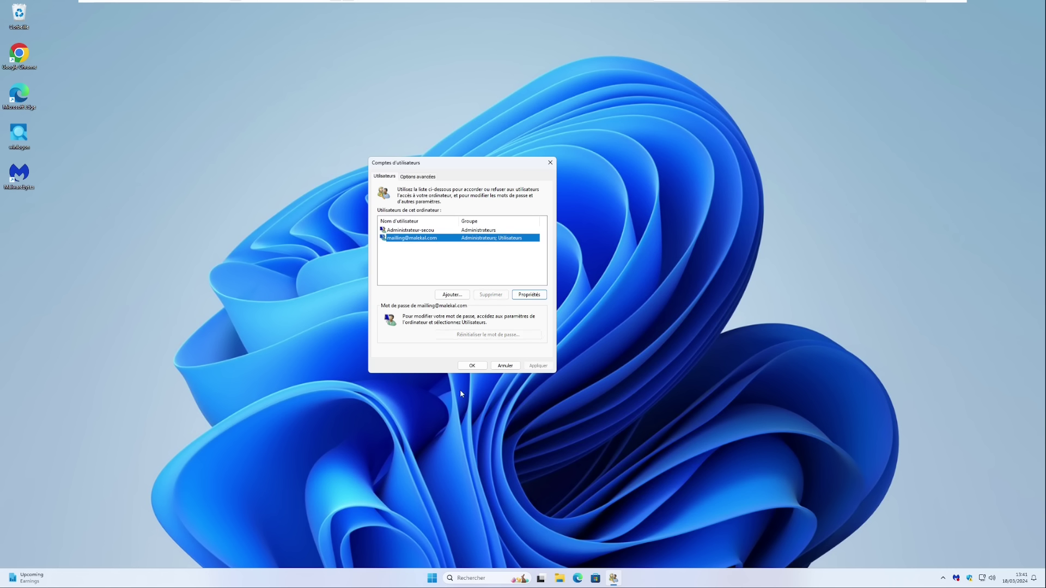
left_click(422, 231)
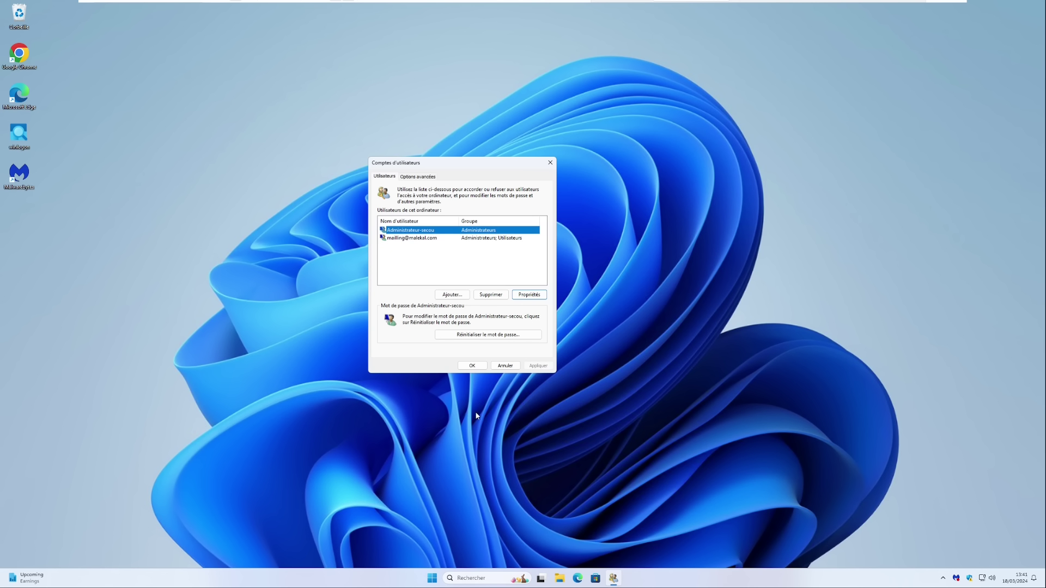
left_click(472, 366)
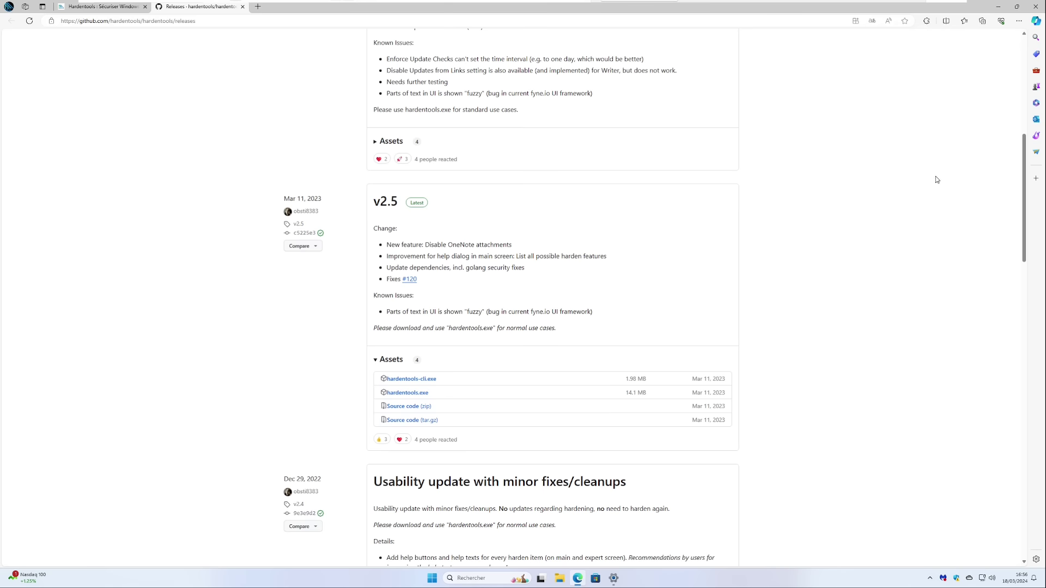
In Edge, download hardentools.exe from the v2.5 release on GitHub and open the downloaded file.
left_click(406, 394)
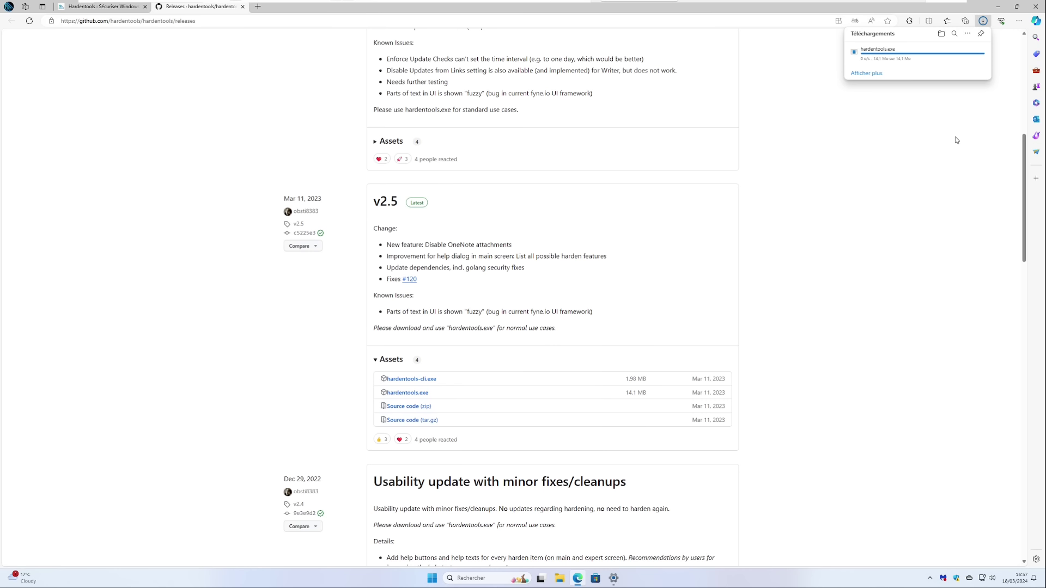
left_click(874, 56)
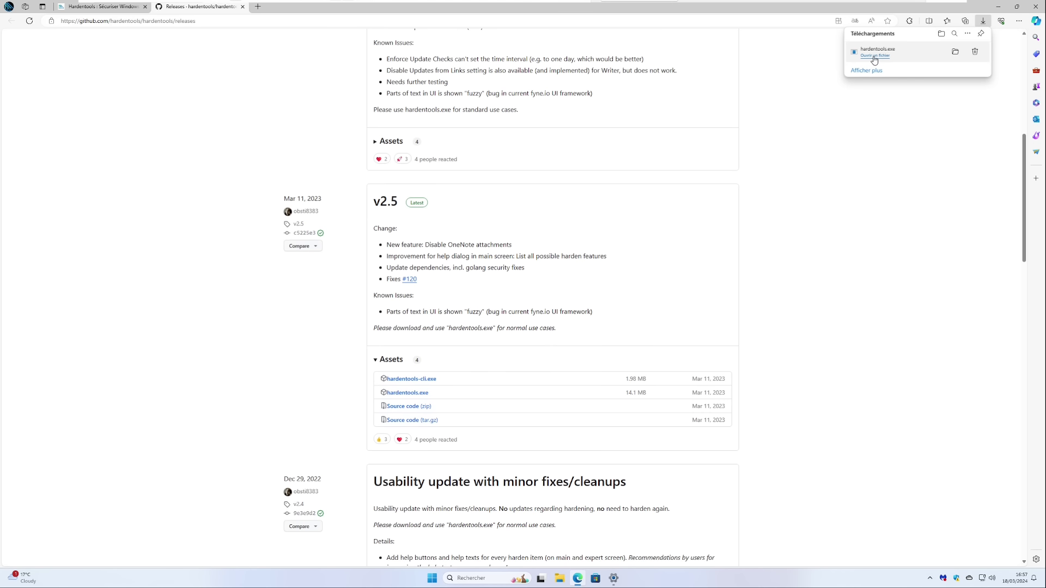
Run Hardentools with administrator privileges, harden the system with the default settings, and close it when finished.
left_click(999, 10)
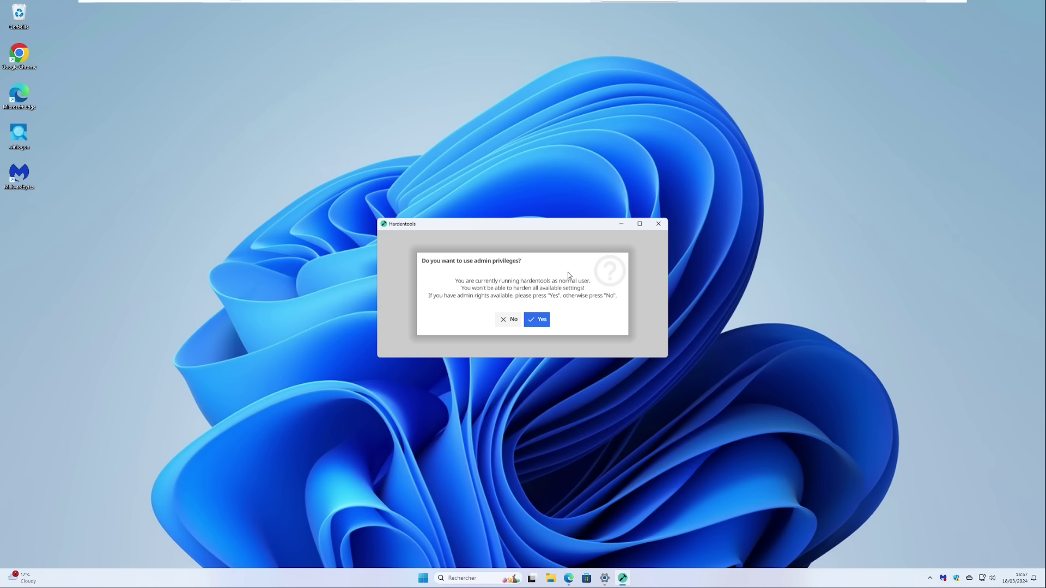
left_click(542, 322)
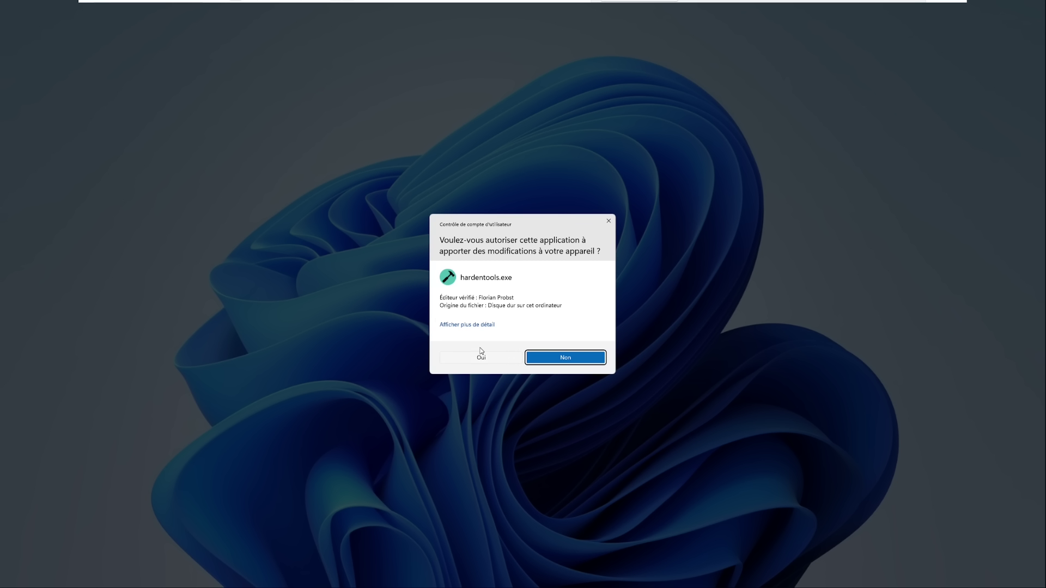
left_click(477, 358)
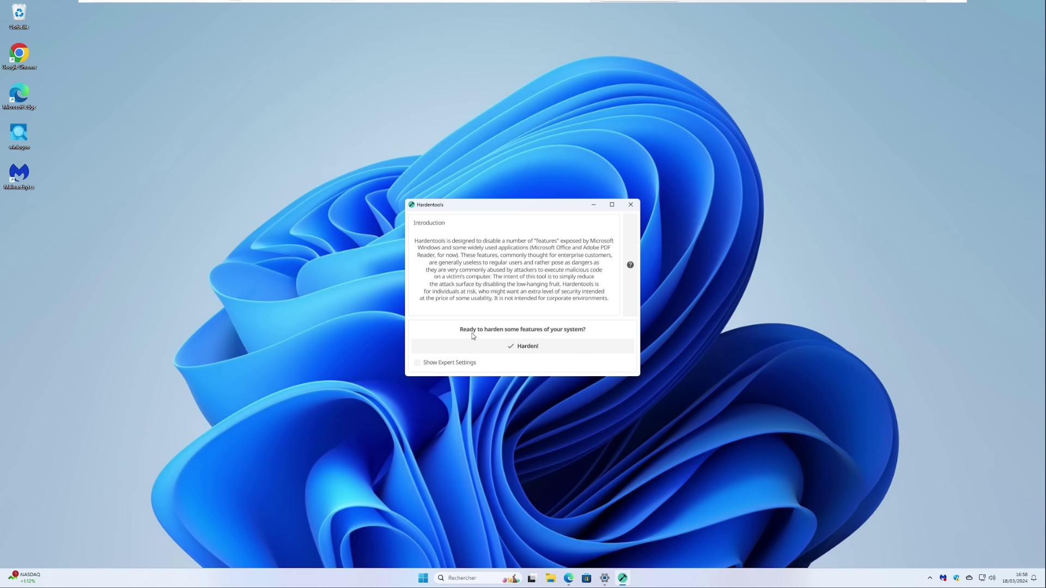
left_click(543, 345)
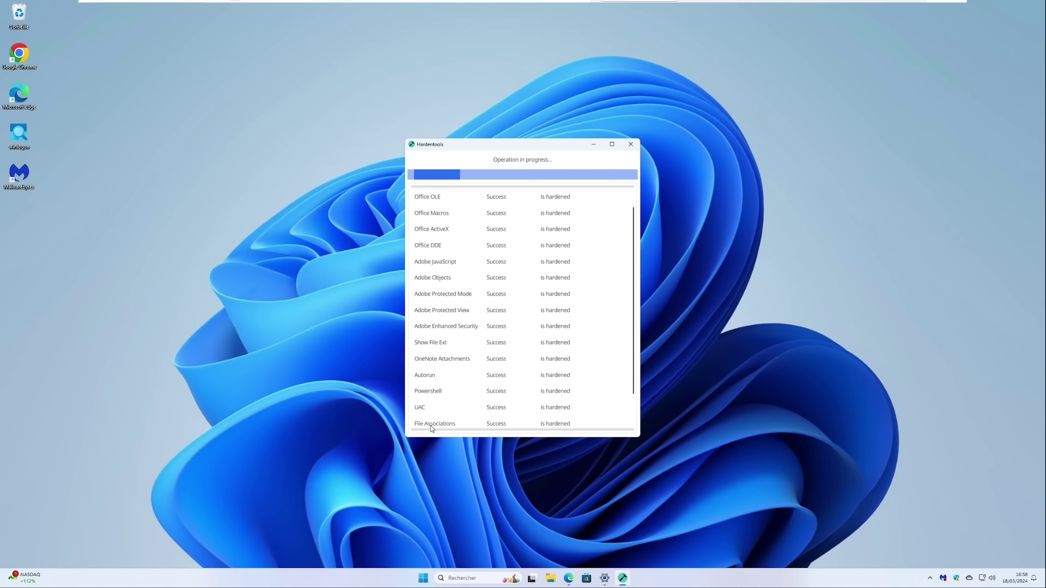
scroll(567, 338, "up", 1)
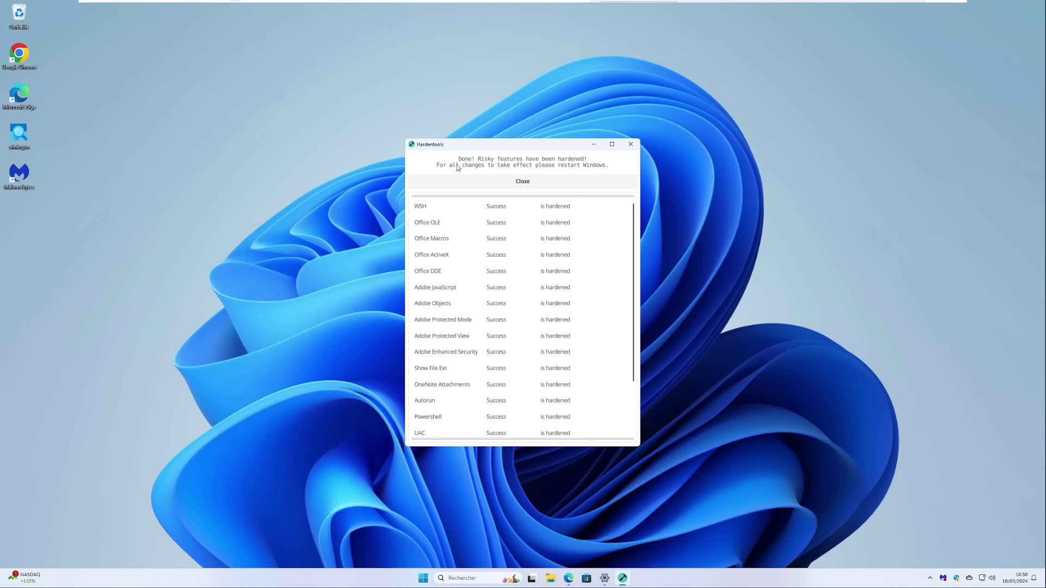
left_click(502, 185)
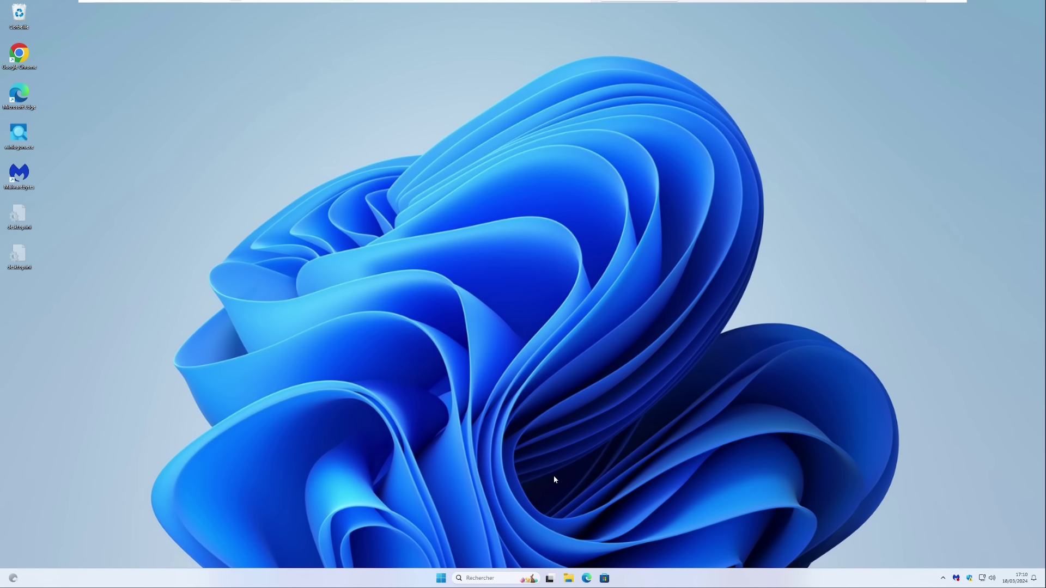
Run wscript to check whether Windows Script Host is blocked, and dismiss the resulting message.
right_click(442, 578)
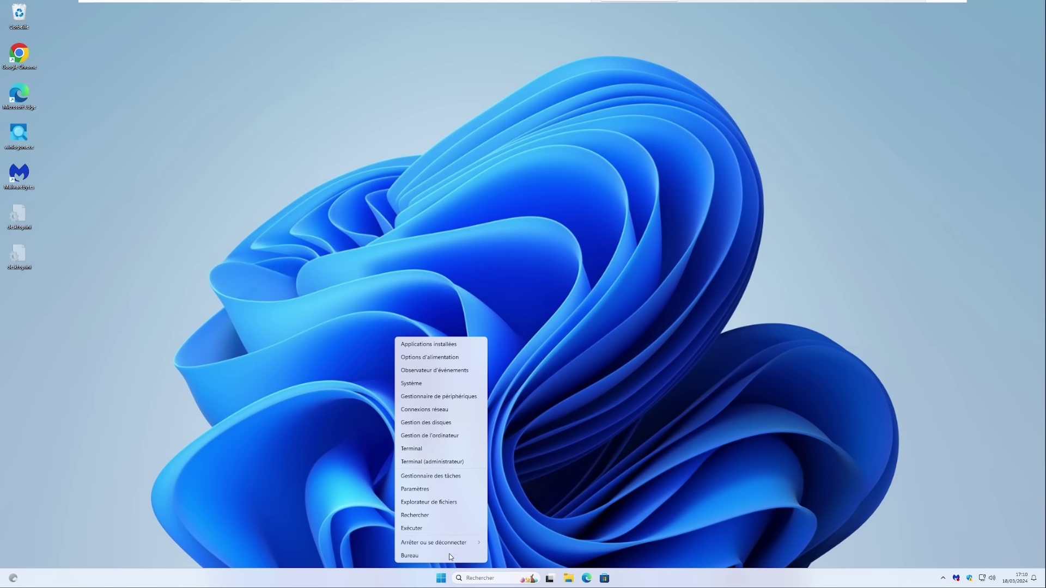
left_click(454, 531)
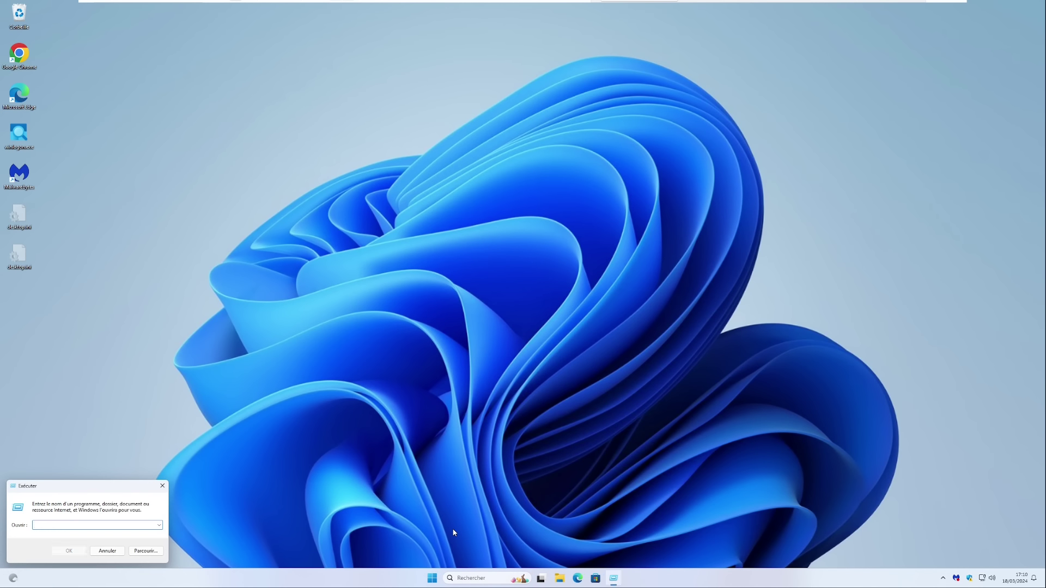
type("wscript")
key("Return")
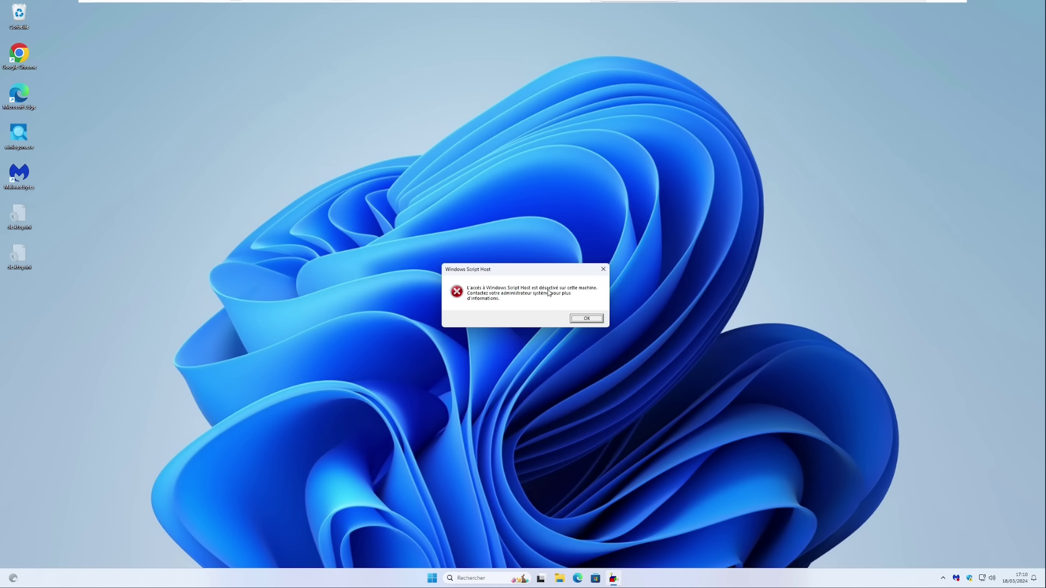
left_click(587, 320)
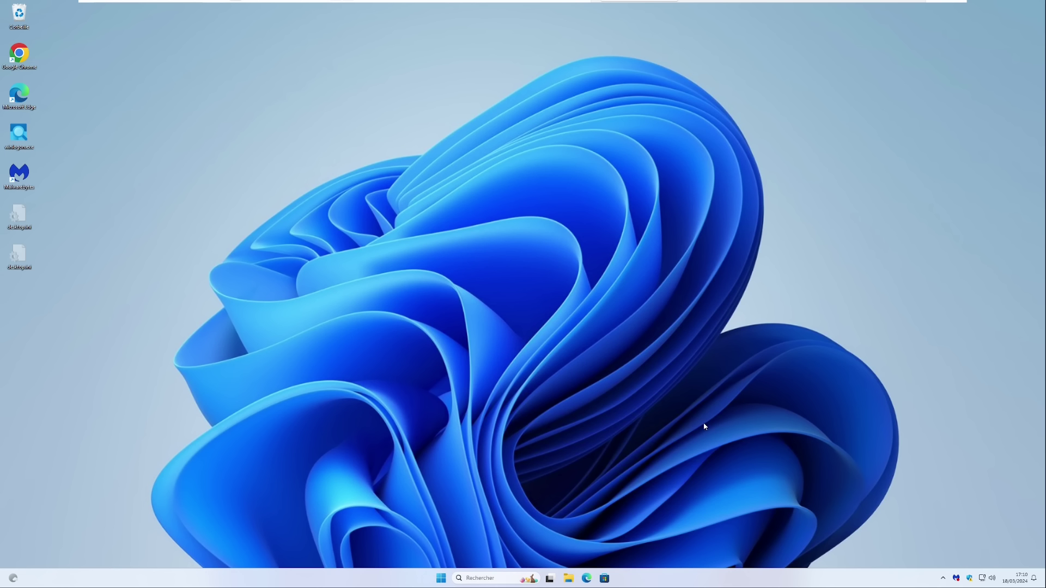
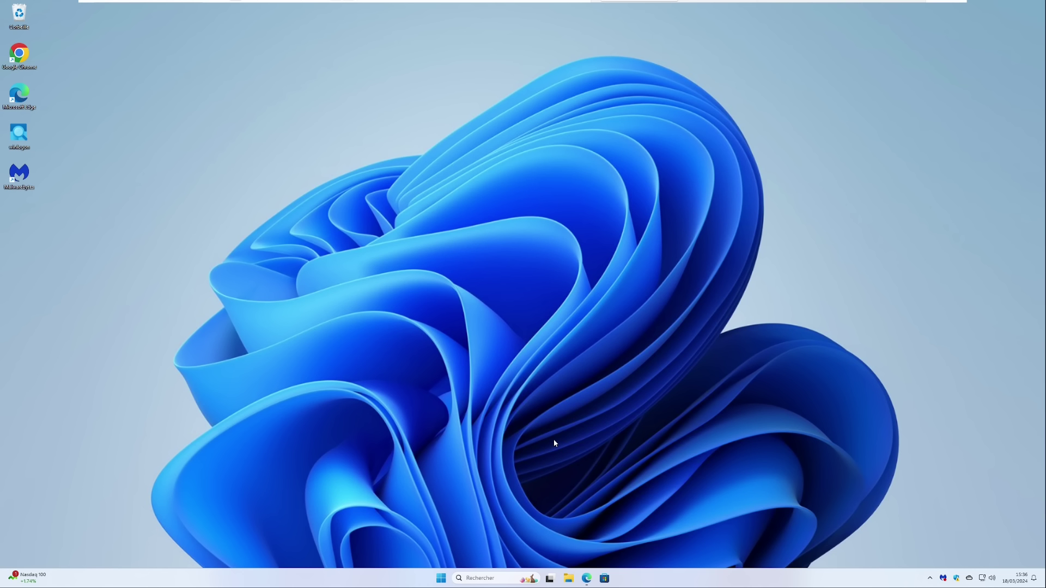
Open Historique des fichiers and activate it with Nouveau nom (E:) as the backup drive.
left_click(478, 576)
type("historique")
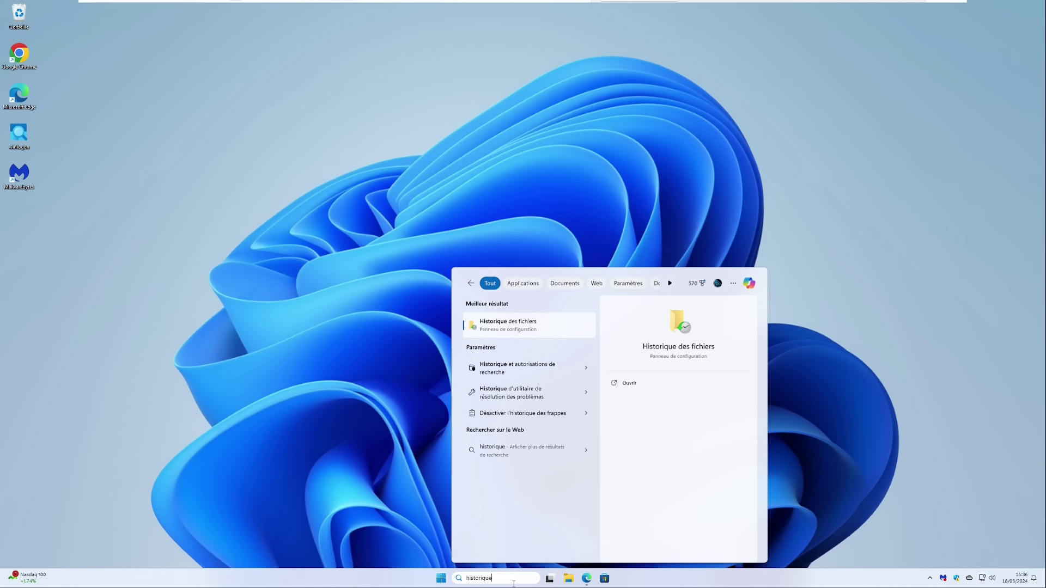
left_click(509, 320)
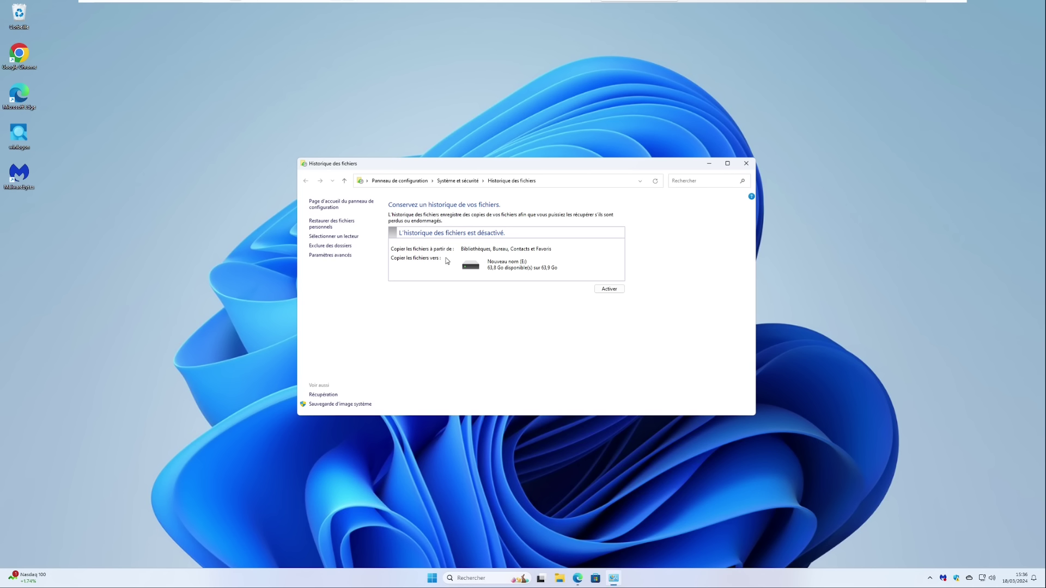
left_click(619, 289)
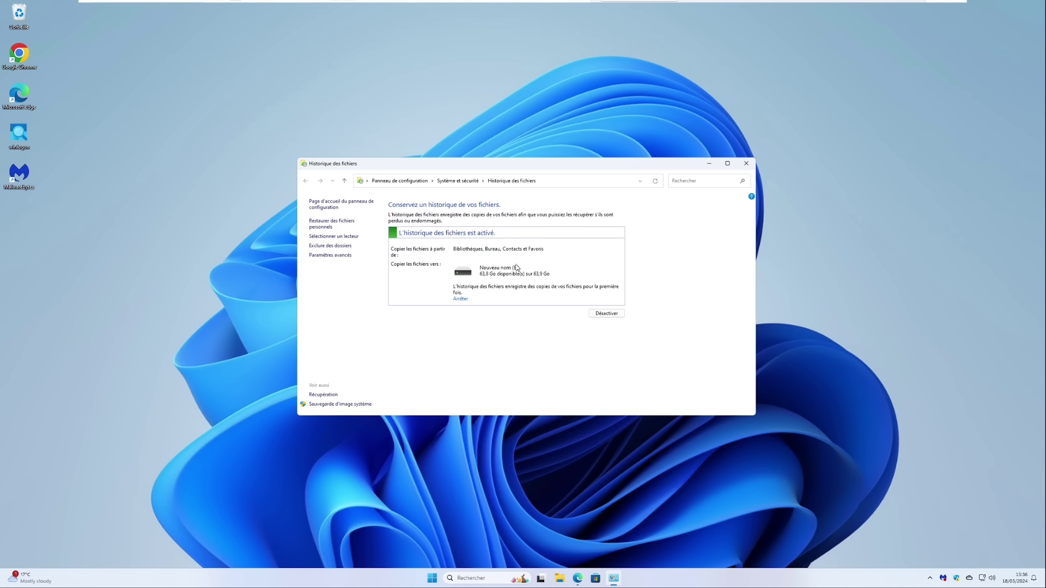
Browse the FileHistory backup on drive E: through VM-WIN11, Data, C and Users to the user's backed-up Pictures folder.
left_click(565, 579)
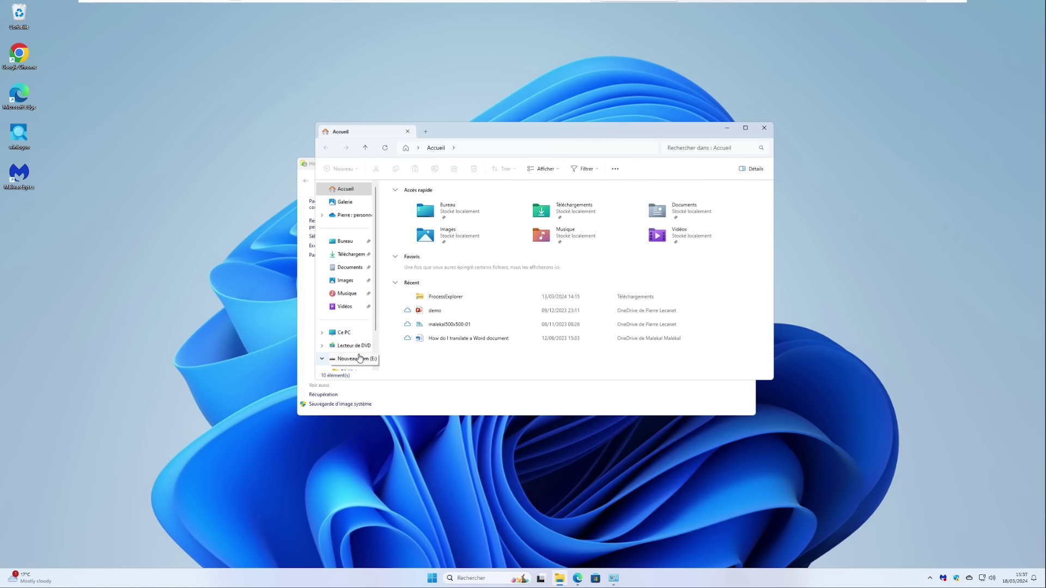
left_click(359, 358)
double_click(408, 200)
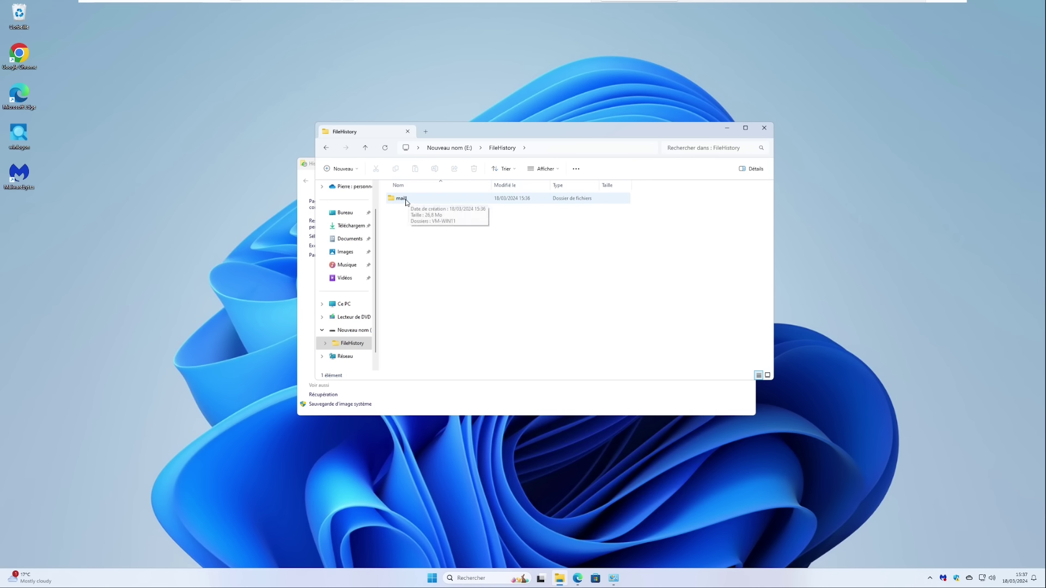
left_click(403, 201)
double_click(404, 201)
left_click(403, 198)
double_click(403, 198)
left_click(399, 213)
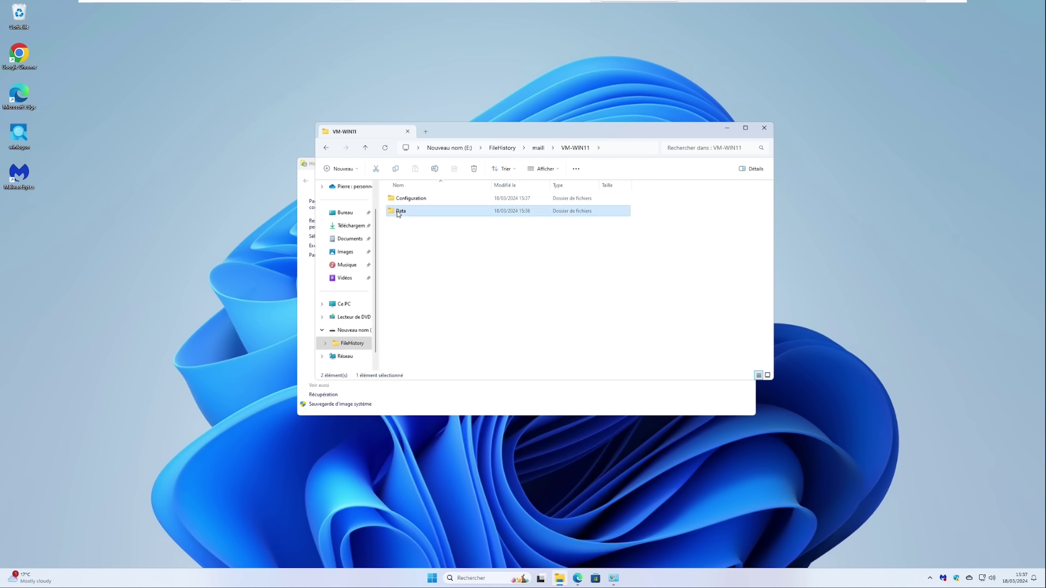
double_click(400, 212)
double_click(403, 198)
double_click(403, 198)
double_click(403, 198)
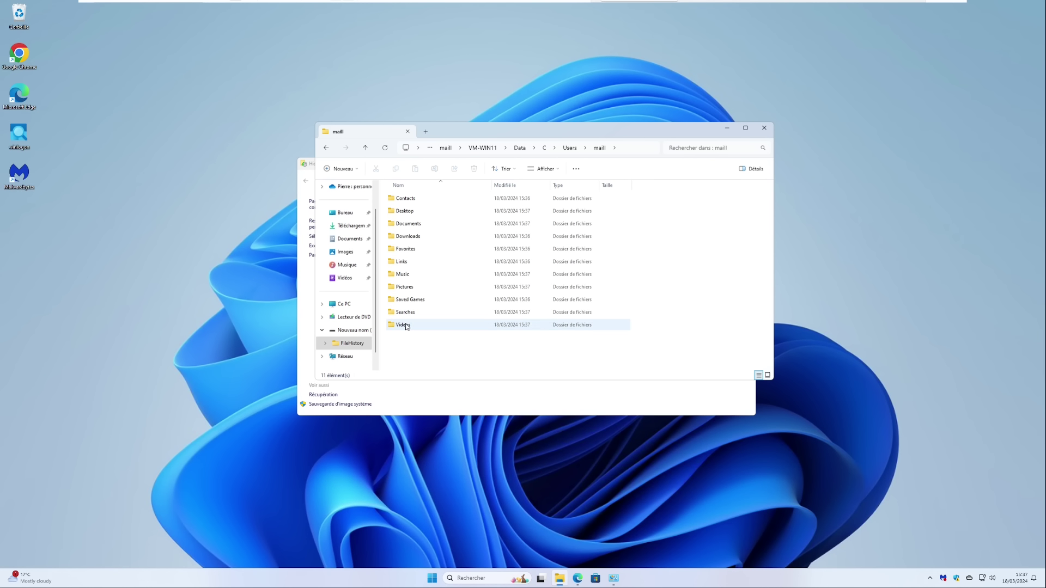
double_click(415, 287)
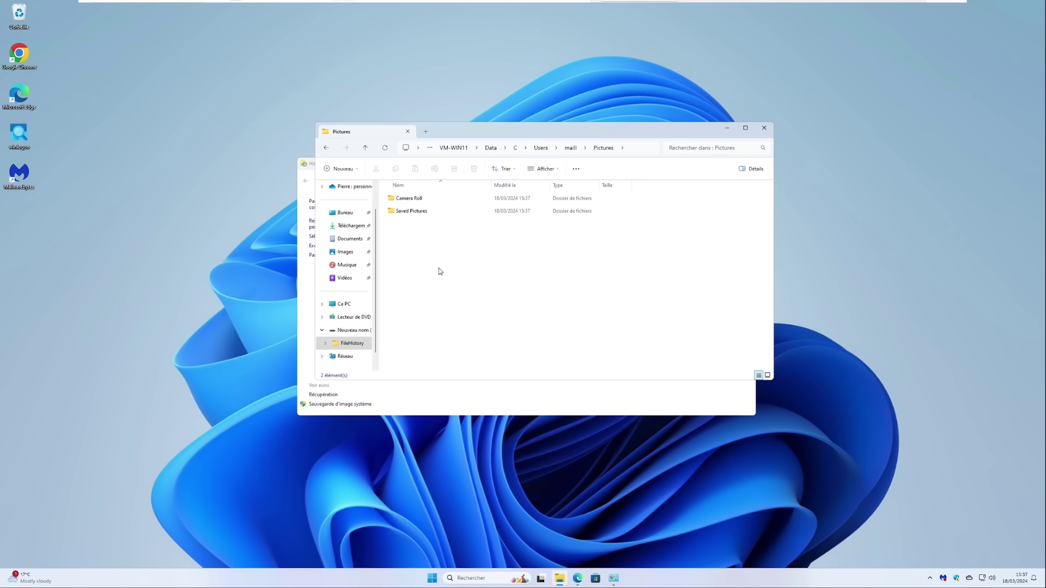
double_click(428, 211)
Paste the four copied pictures into the Images folder and run the file history backup immediately.
key("alt+Left")
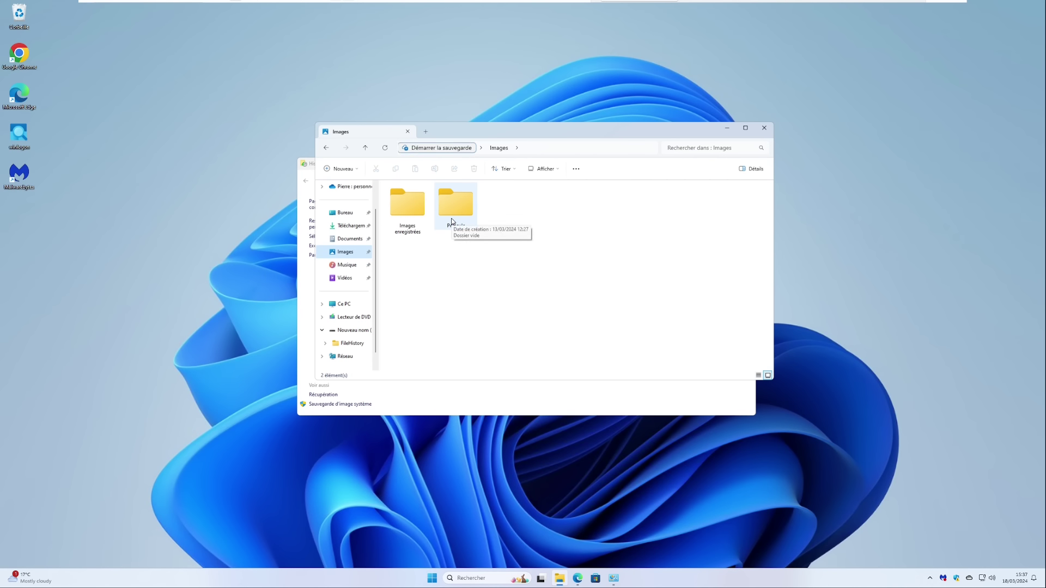
key("ctrl+v")
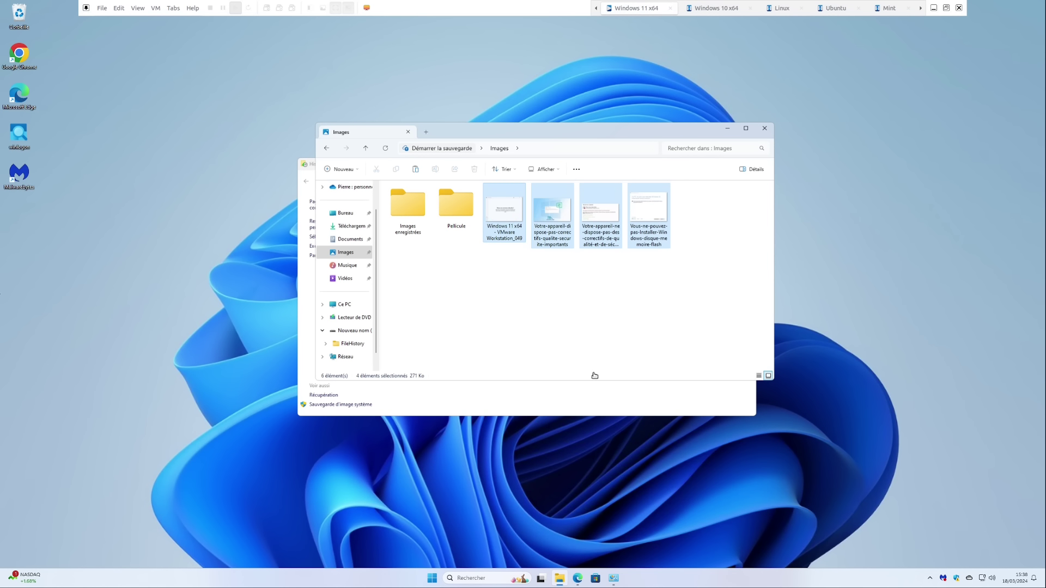
left_click(598, 395)
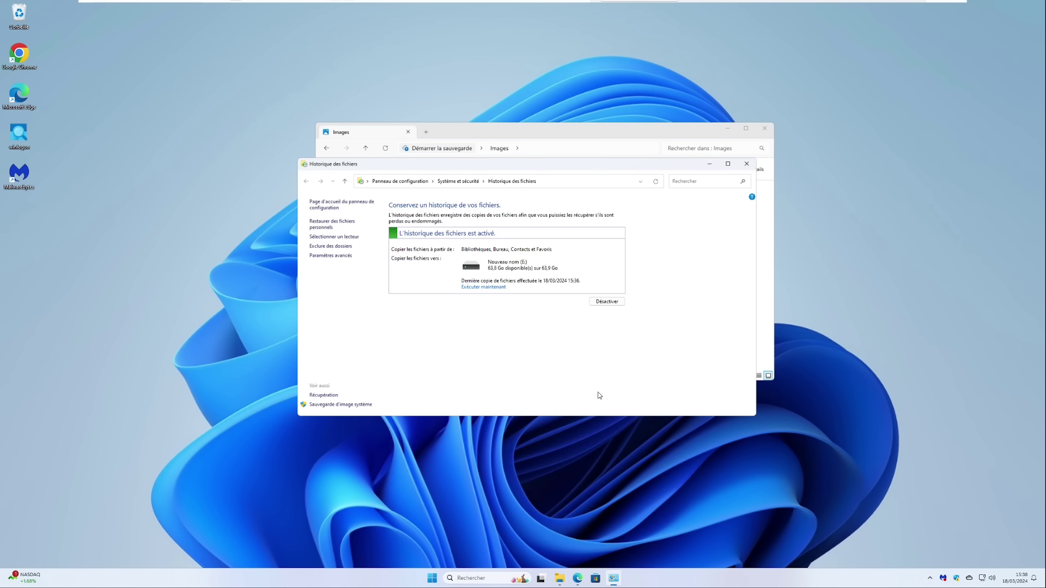
left_click(482, 289)
Delete the four pictures from the Images folder.
left_click(579, 133)
left_click_drag(715, 253, 496, 207)
key("Delete")
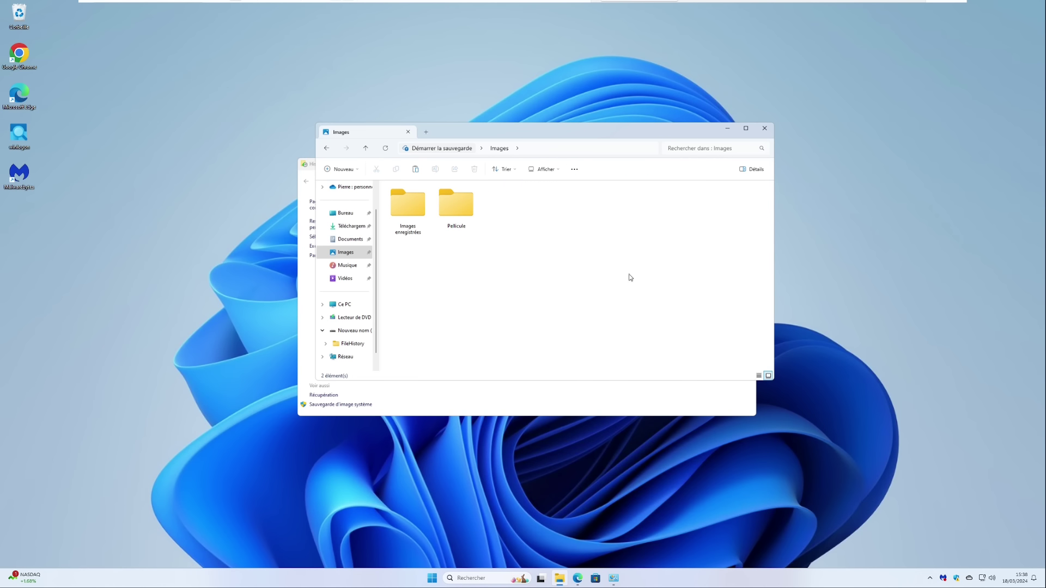
Open the personal files restore view, check both backup versions, and open Images in the 18 mars 2024 15:38 version.
left_click(626, 401)
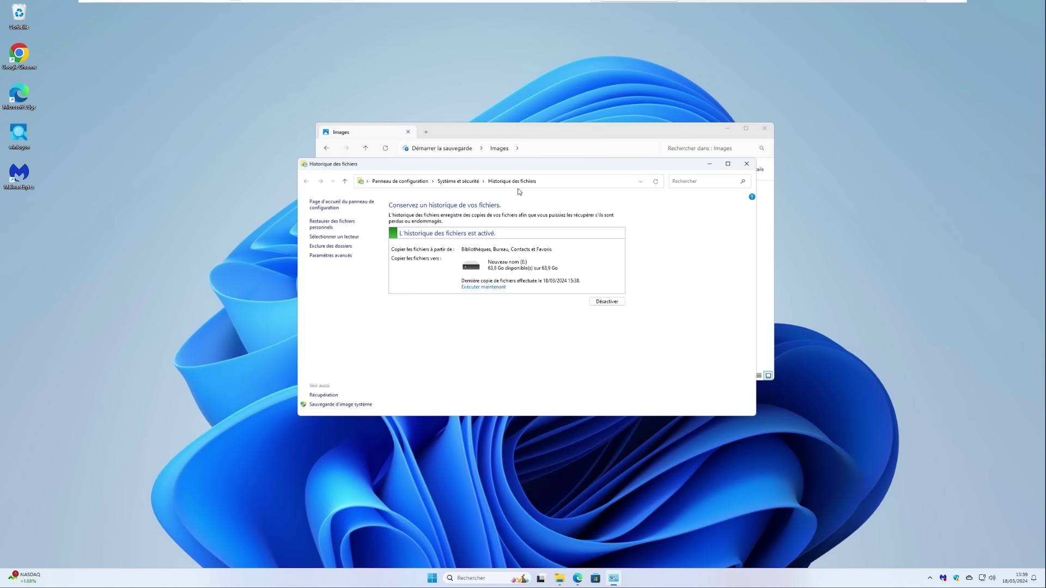
left_click(322, 225)
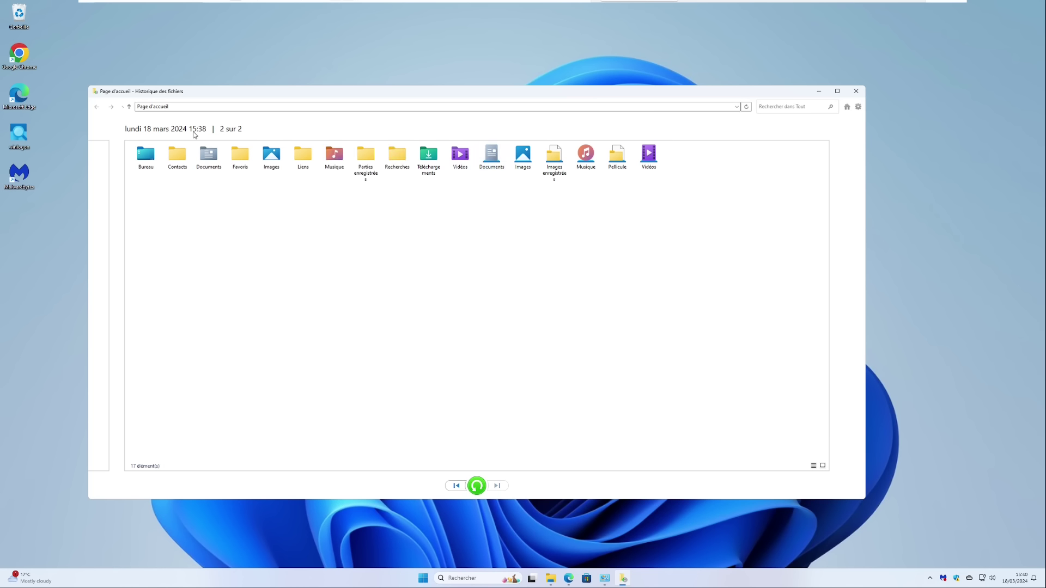
left_click(457, 486)
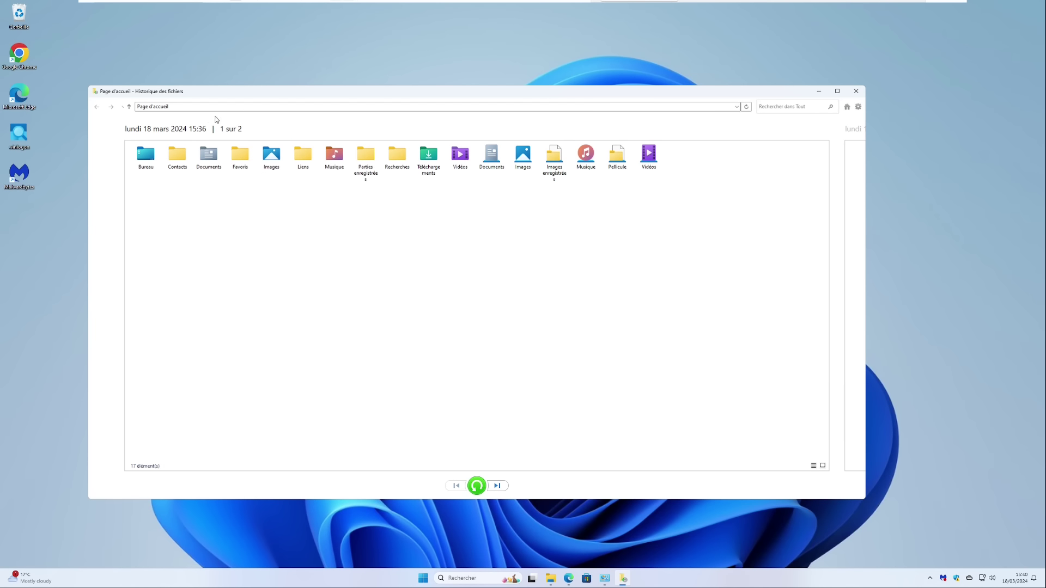
left_click(496, 486)
double_click(271, 158)
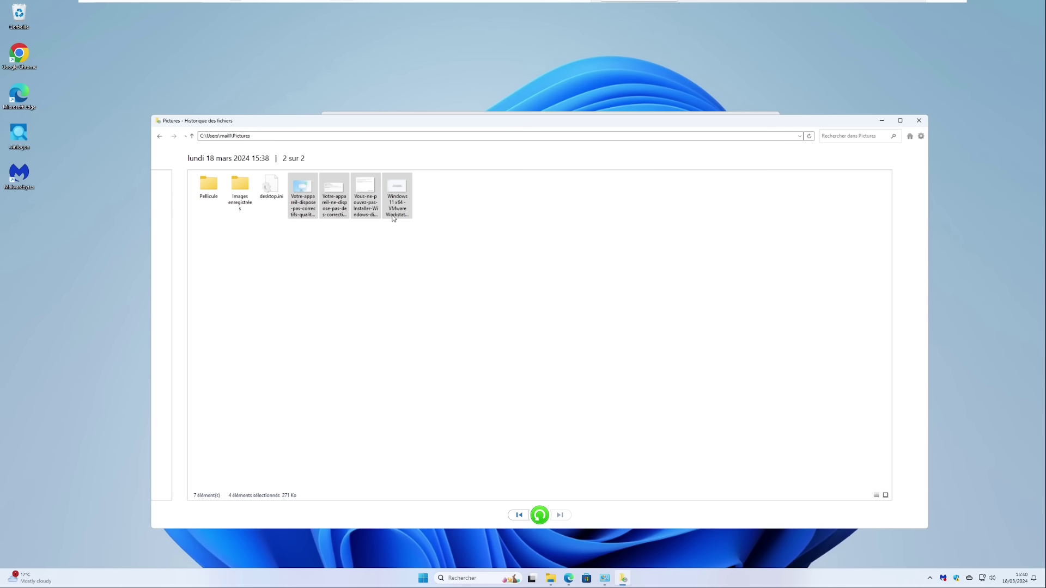
Preview the backed-up picture Windows 11 x64 - VMware Workstation_049.jpg and return to the Pictures backup.
left_click(523, 484)
double_click(399, 207)
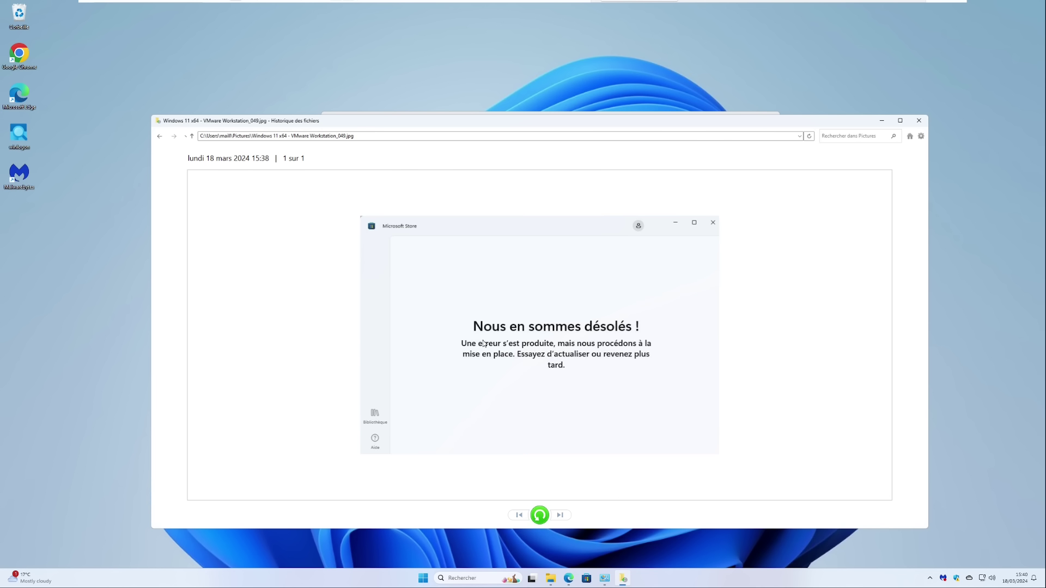
left_click(159, 136)
Restore the four backed-up pictures to their original location.
left_click(309, 197)
left_click(406, 190, "shift")
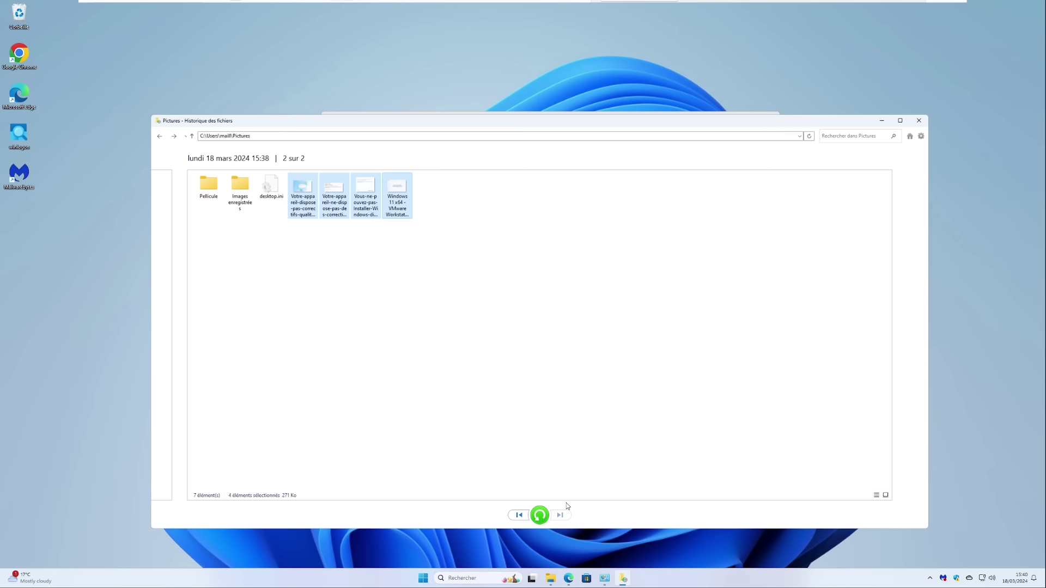
left_click(541, 516)
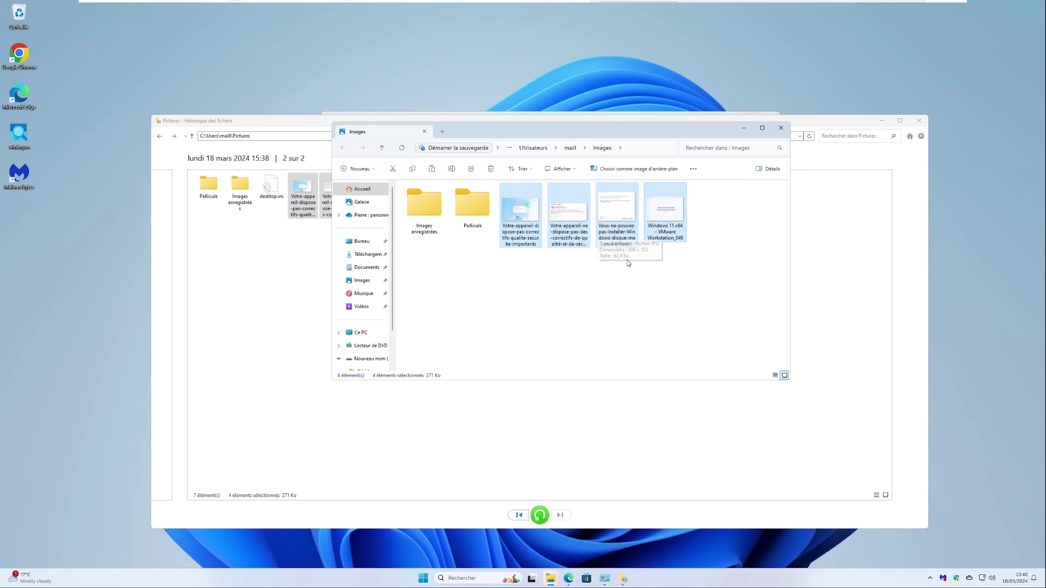
Delete the four selected pictures from the Images folder and open the folder's previous versions in its properties.
key("Delete")
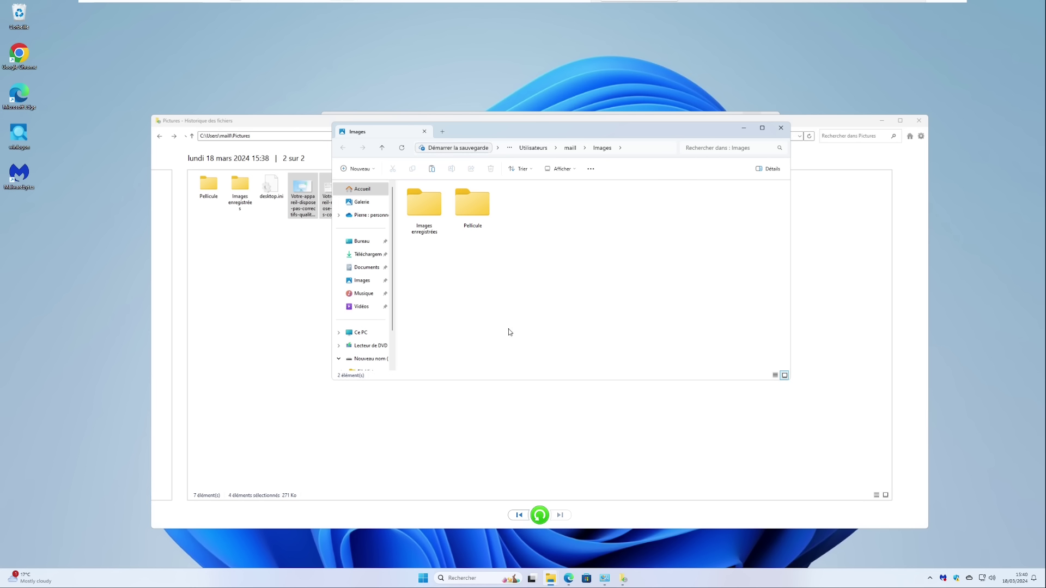
right_click(362, 281)
left_click(355, 281)
right_click(352, 281)
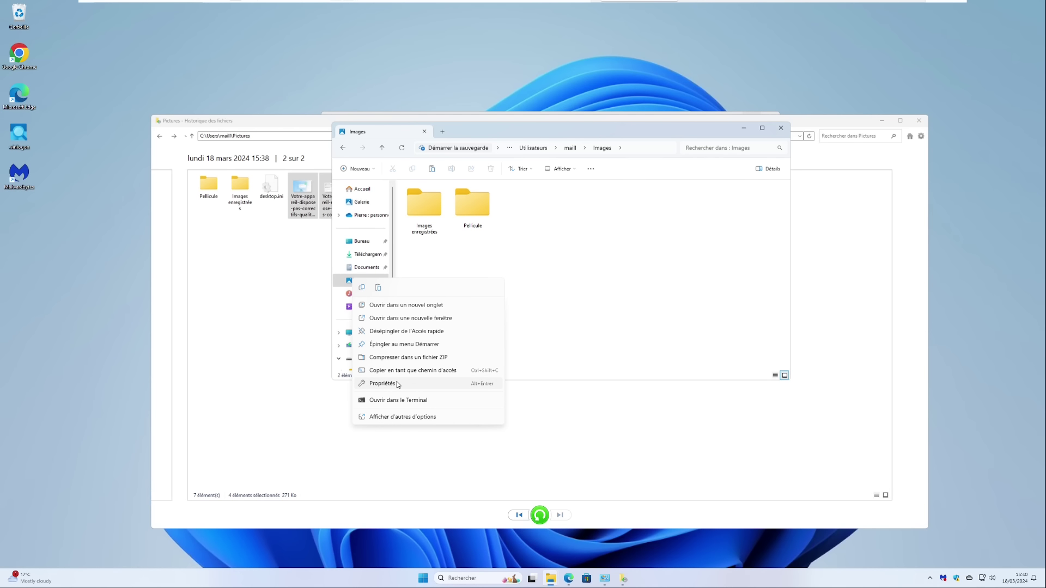
left_click(467, 383)
left_click(517, 386)
Restore the 18/03/2024 15:38 version of Images, replacing the files in the destination, and close the properties and open windows.
left_click(483, 462)
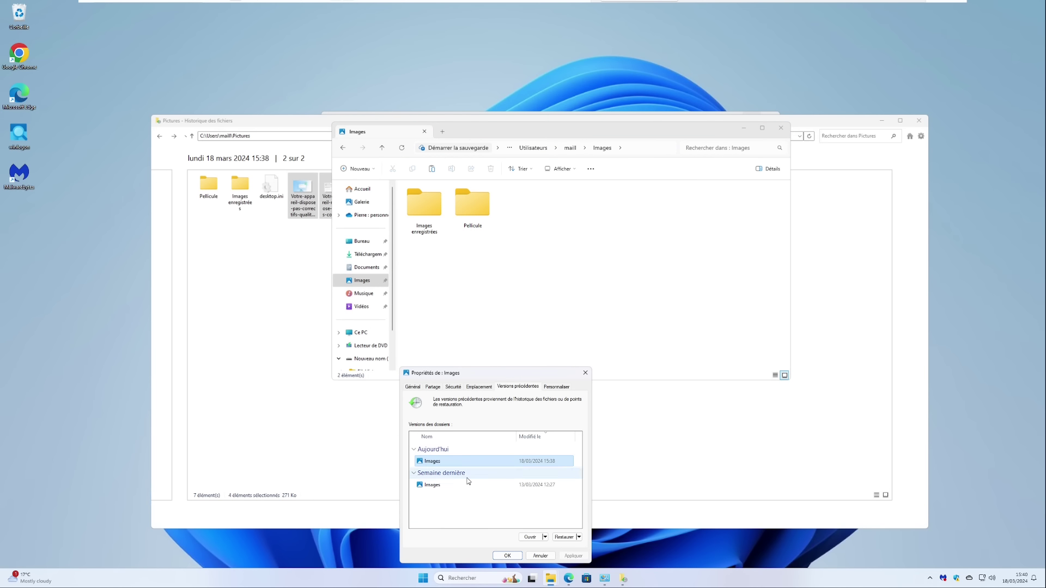
left_click(579, 537)
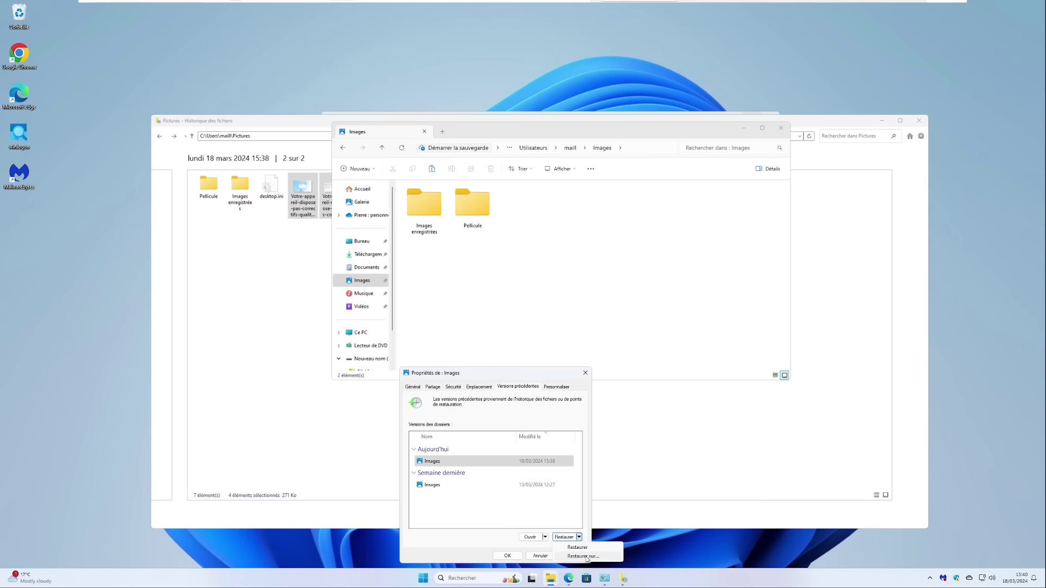
left_click(577, 547)
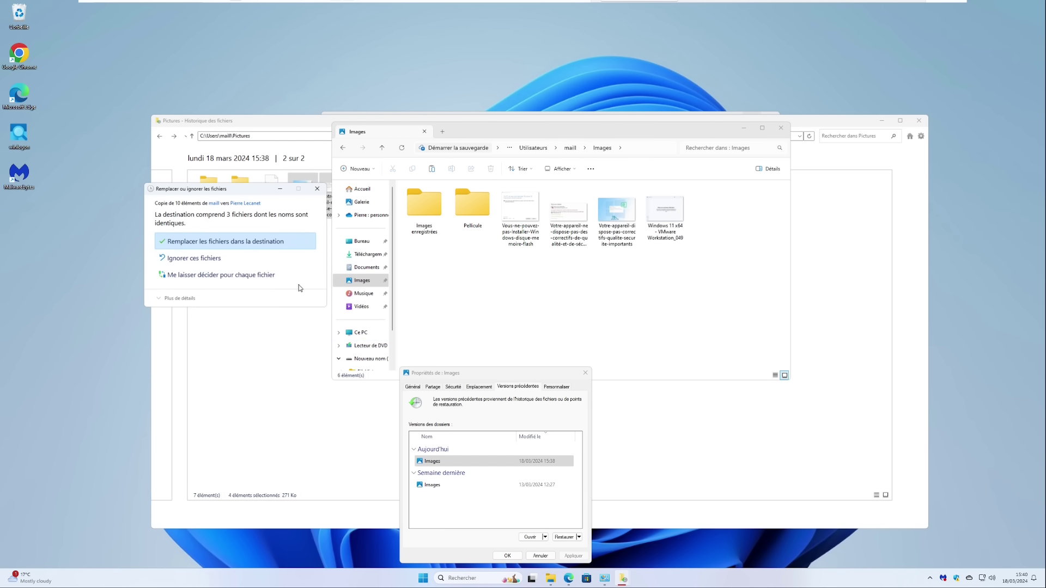
left_click(251, 240)
left_click(507, 556)
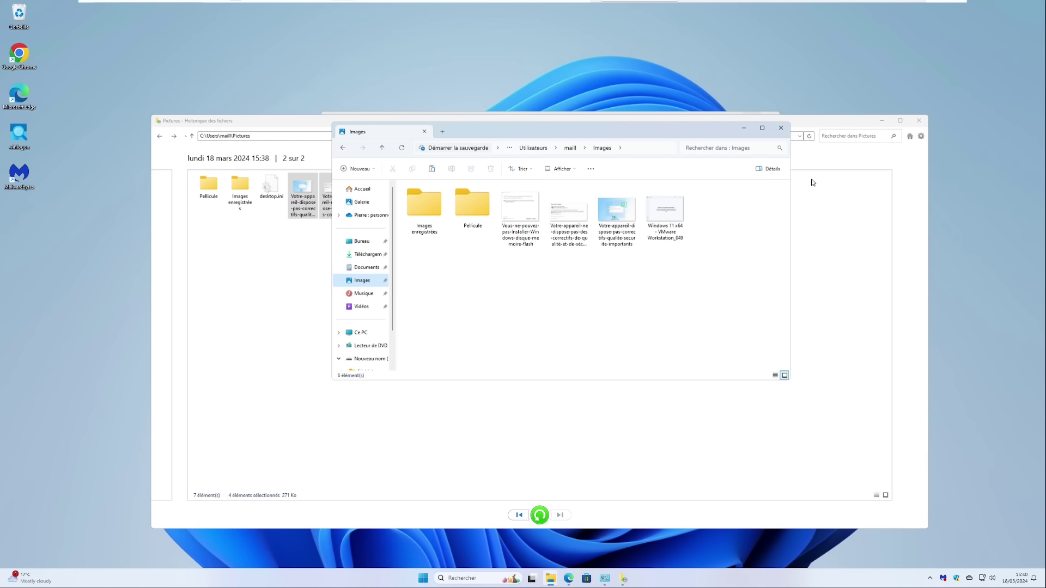
left_click(792, 135)
left_click(920, 120)
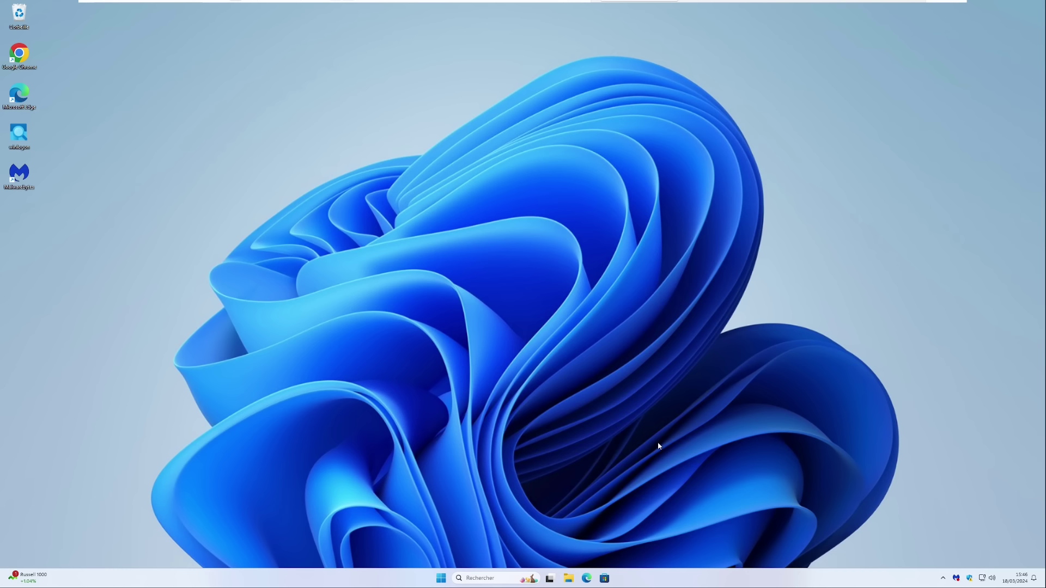
Open the Assistant Stockage configuration page within the Windows system storage settings.
right_click(441, 579)
left_click(437, 488)
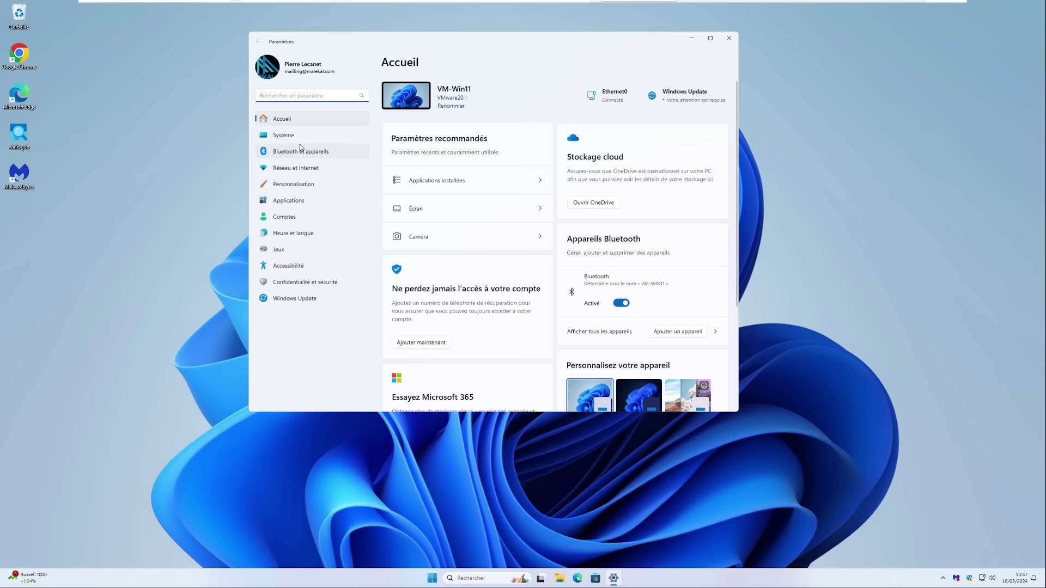
left_click(295, 137)
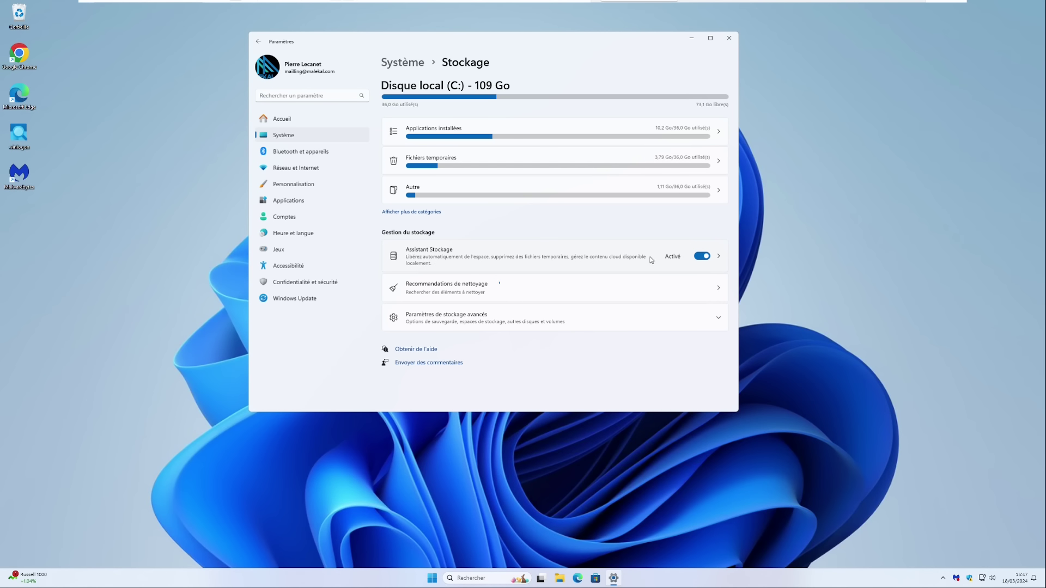
left_click(618, 256)
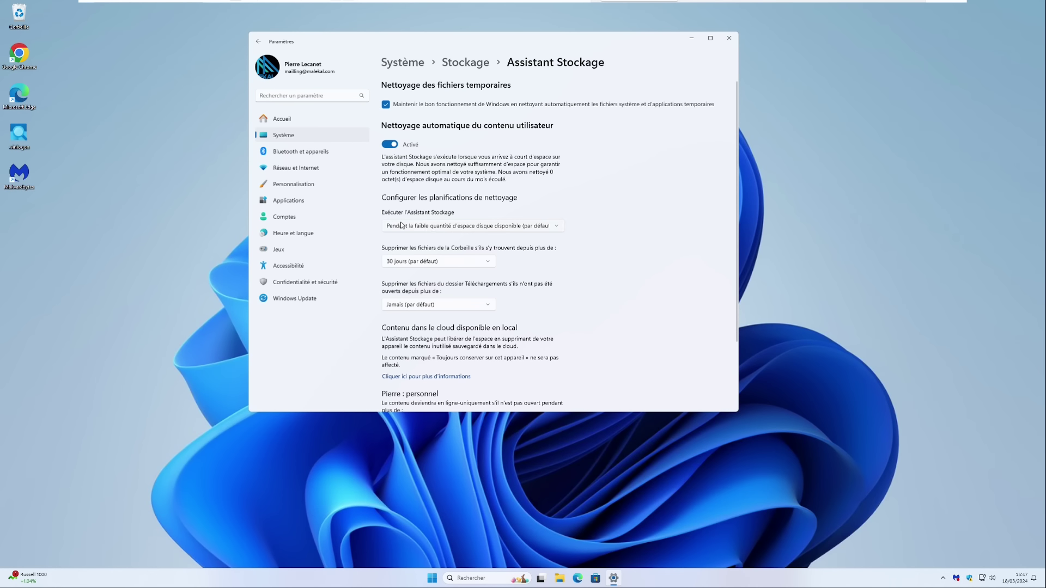
Review the Assistant Stockage options for its run schedule, Téléchargements folder cleanup, and locally available cloud content without changing them.
left_click(512, 231)
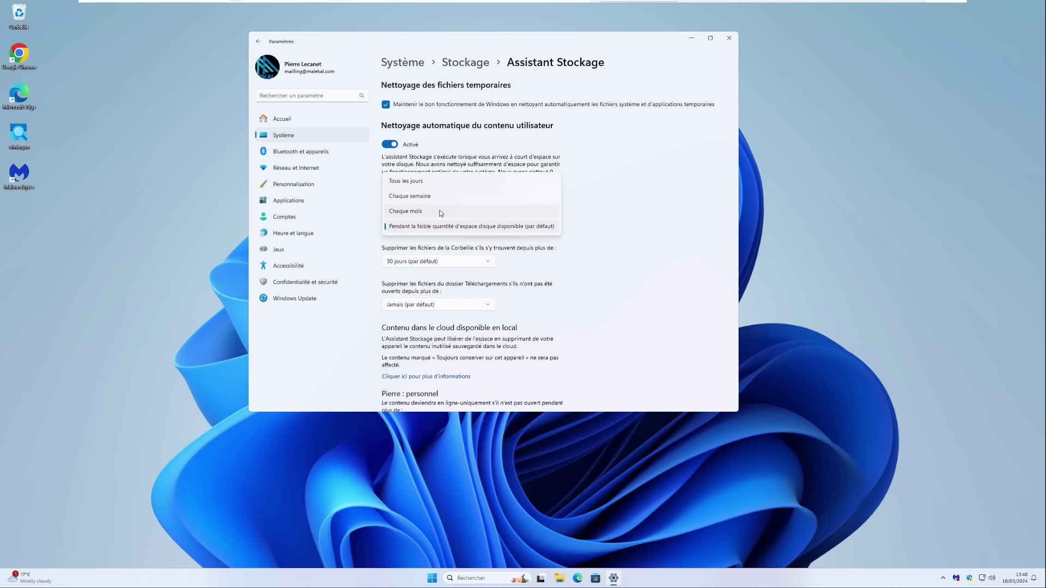
left_click(670, 240)
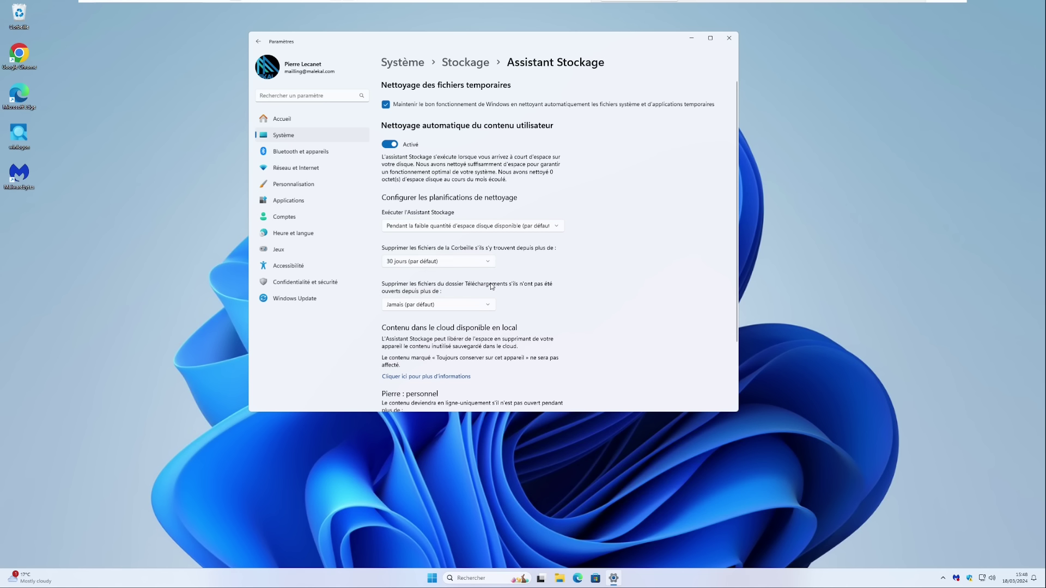
left_click(460, 306)
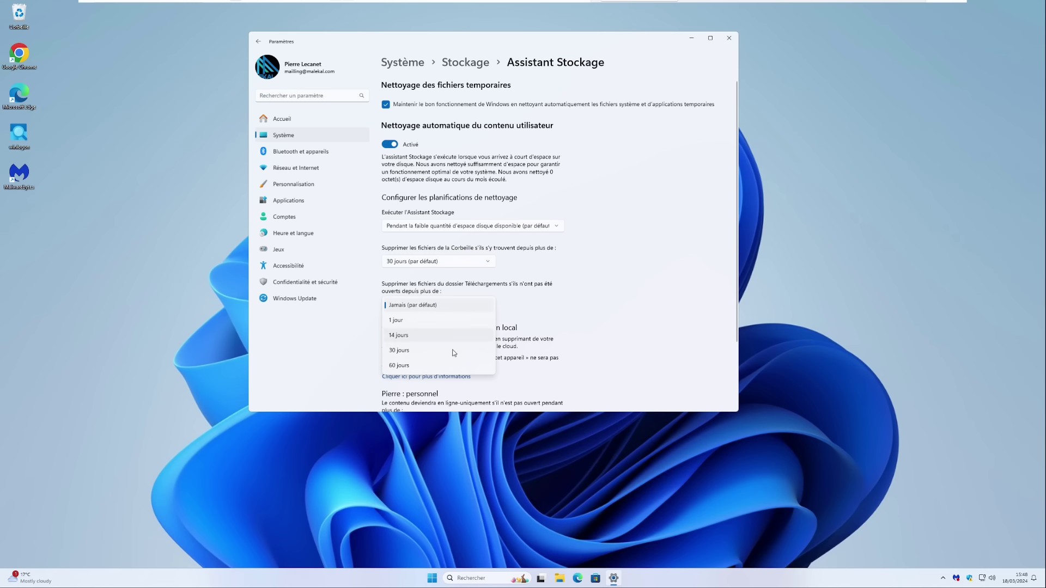
left_click(586, 305)
scroll(572, 321, "down", 3)
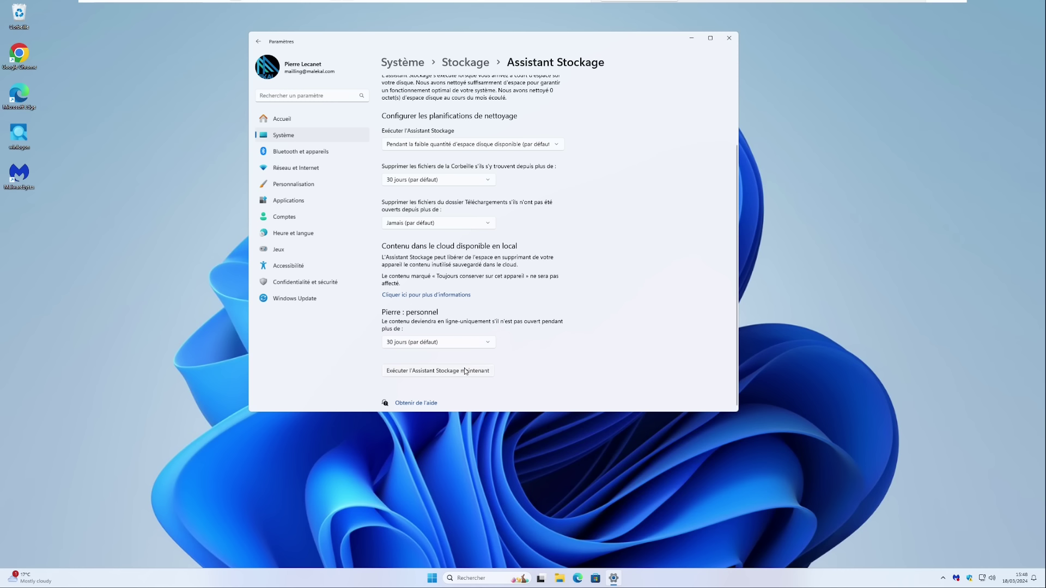
left_click(471, 344)
left_click(471, 343)
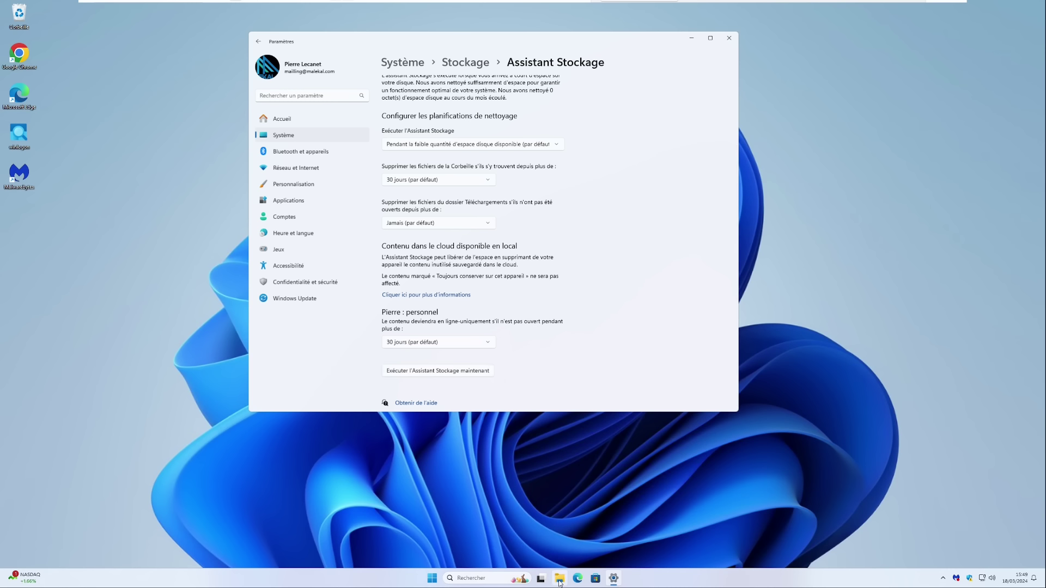
Run cleanmgr to launch Disk Cleanup for drive C: and minimize the Settings window.
right_click(432, 579)
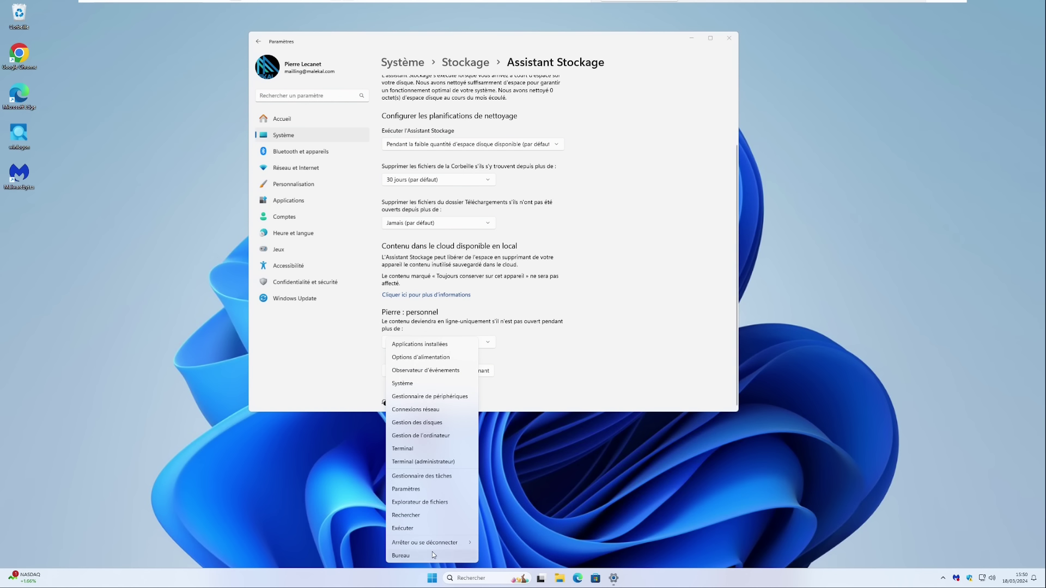
left_click(426, 528)
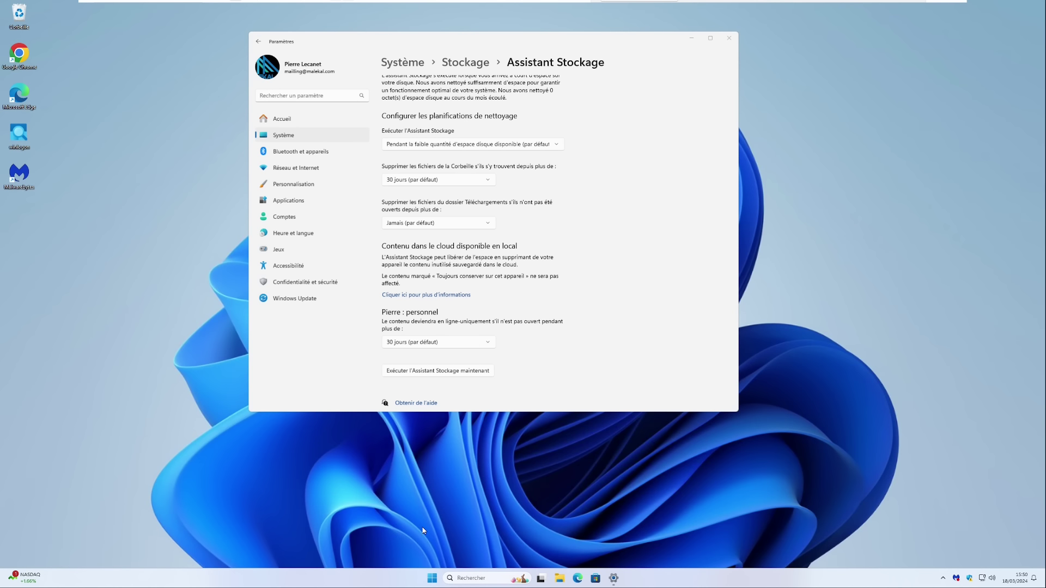
type("cleanmgr")
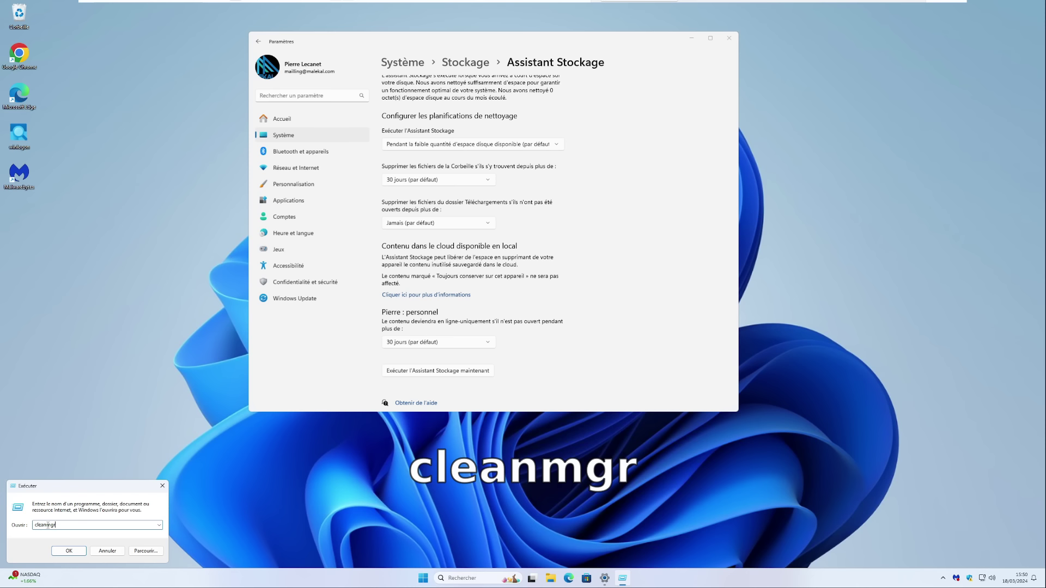
left_click(66, 550)
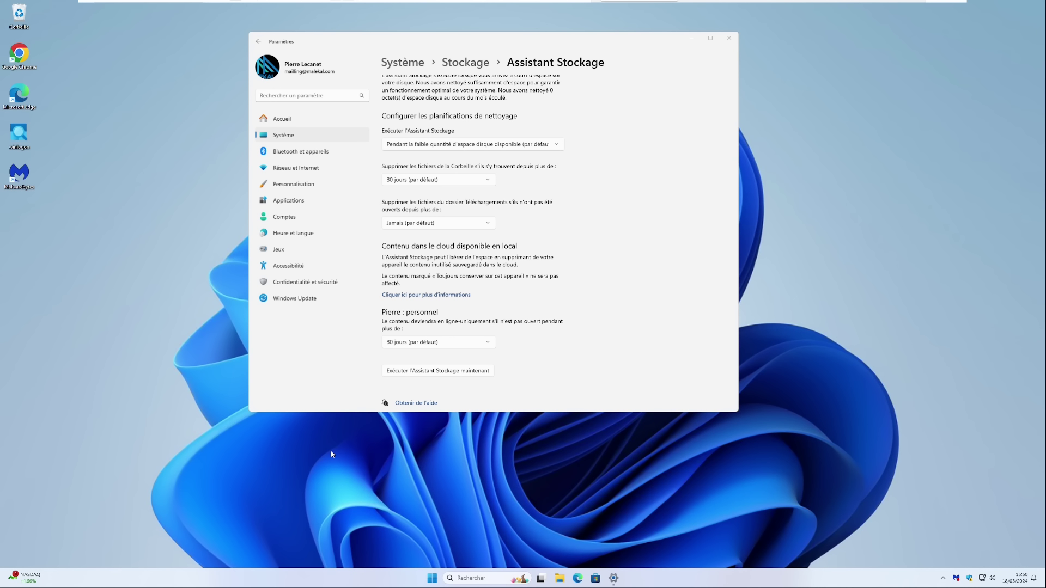
left_click(691, 38)
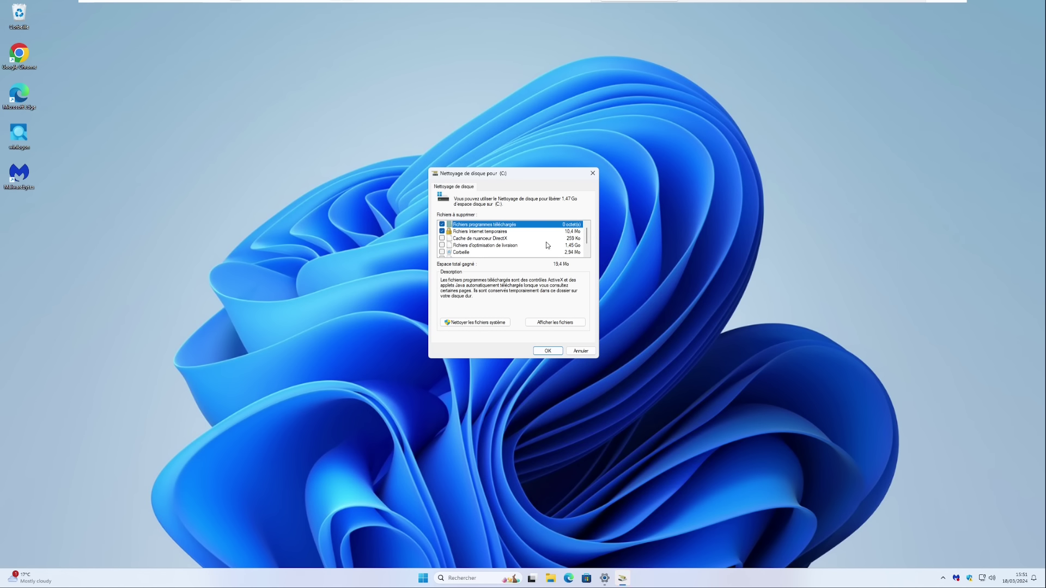
Examine the Disk Cleanup file categories, including system files, and cancel without cleaning.
scroll(504, 234, "down", 1)
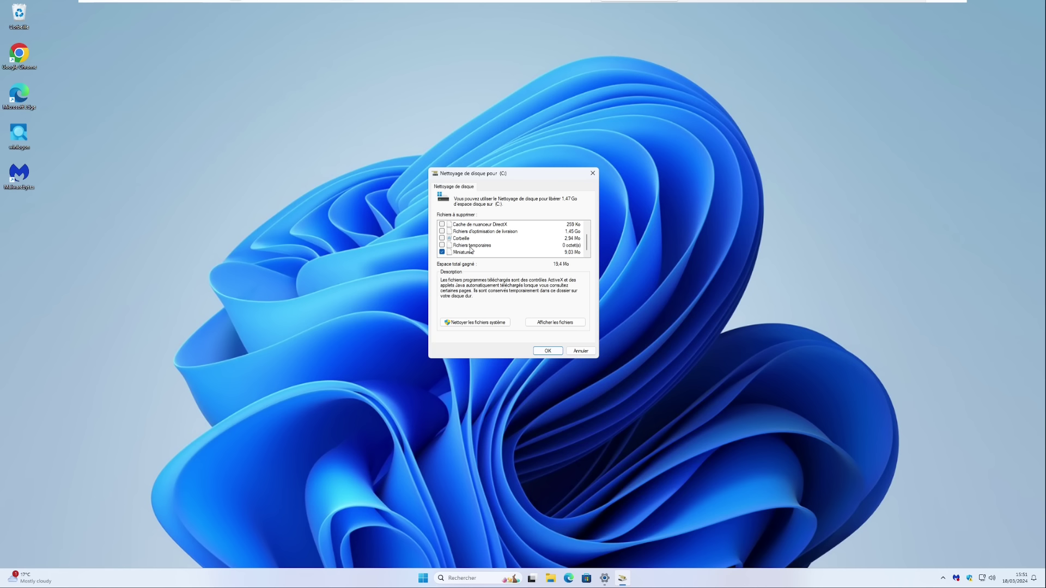
left_click(480, 322)
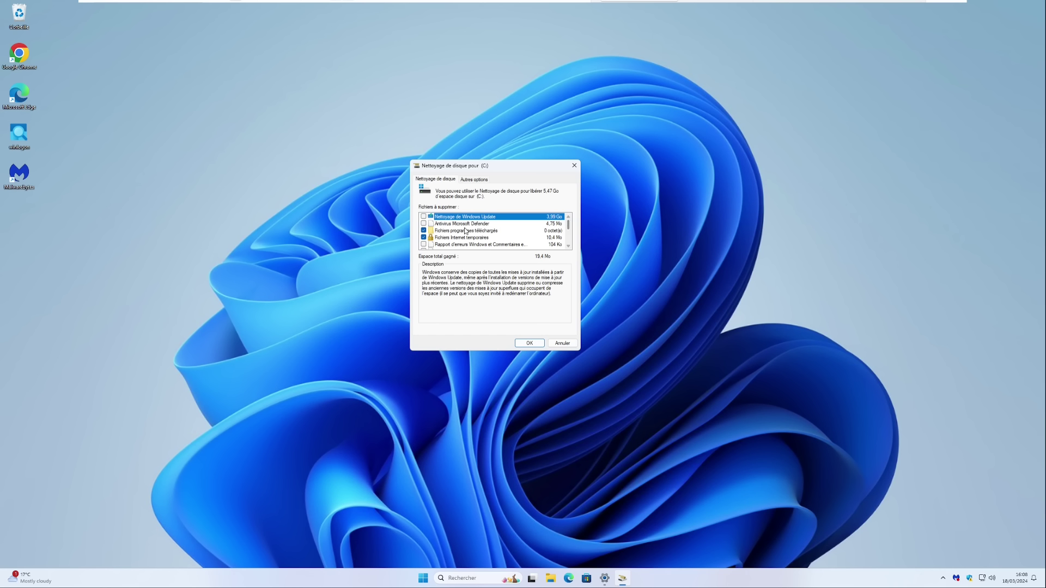
left_click_drag(568, 229, 570, 233)
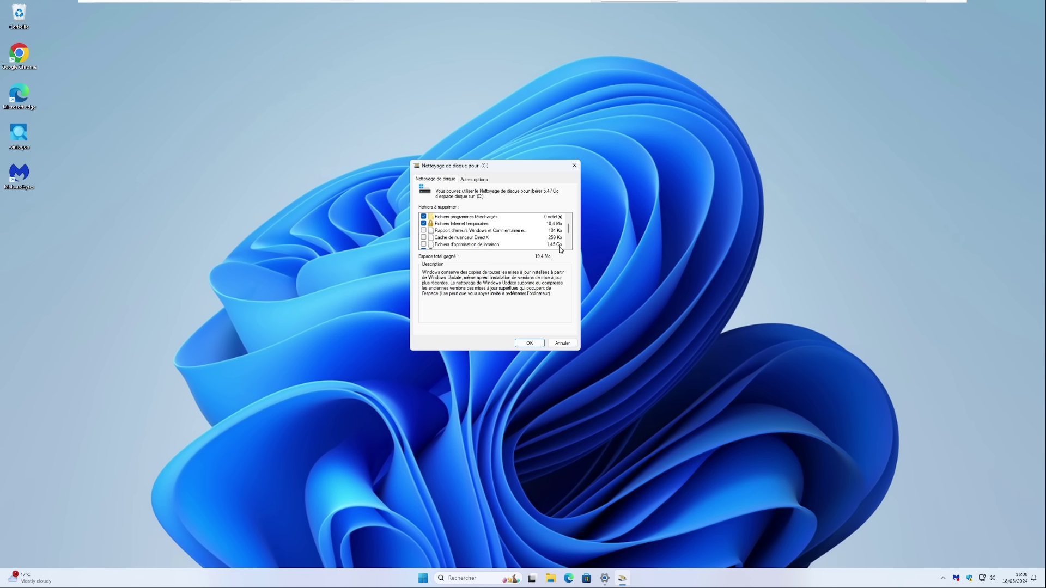
left_click(562, 343)
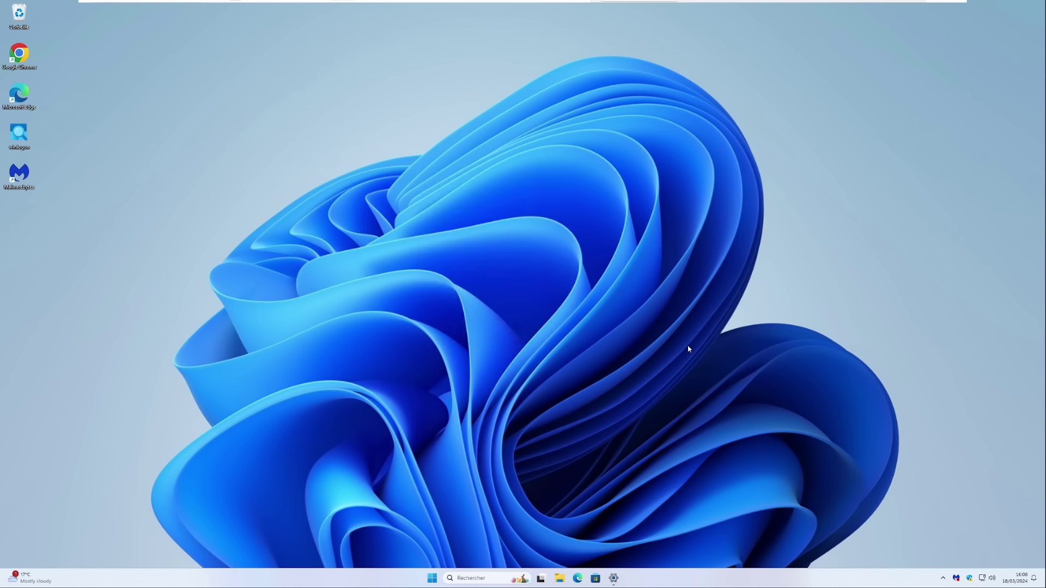